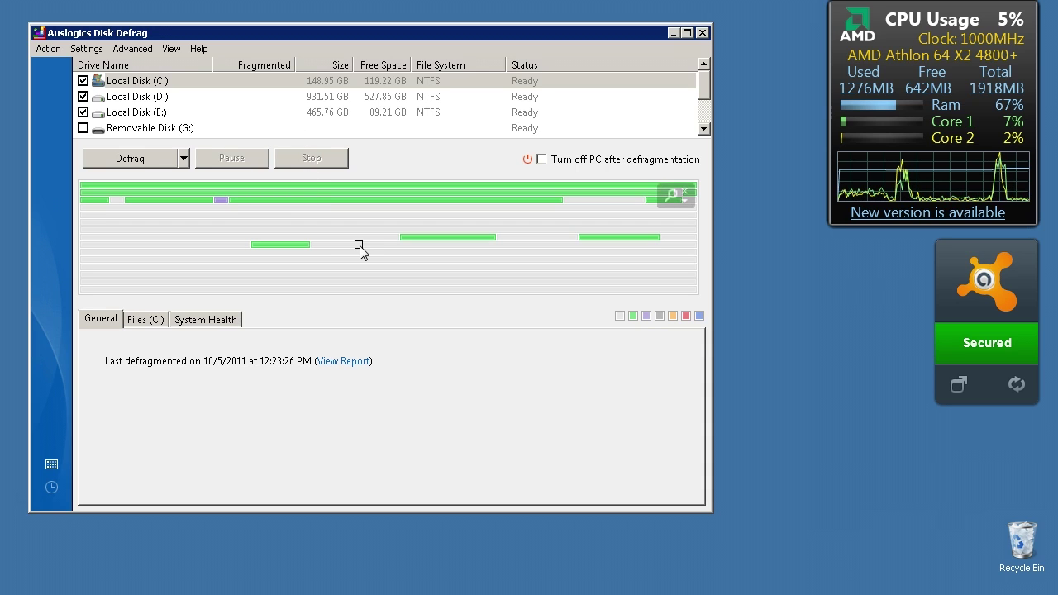
left_click(86, 50)
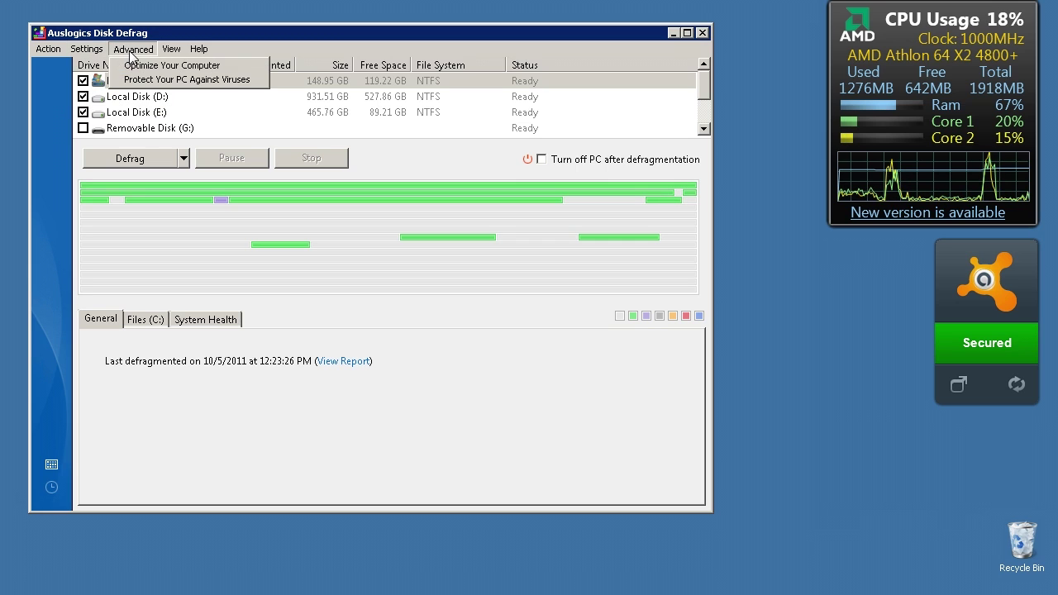
mouse_move(168, 53)
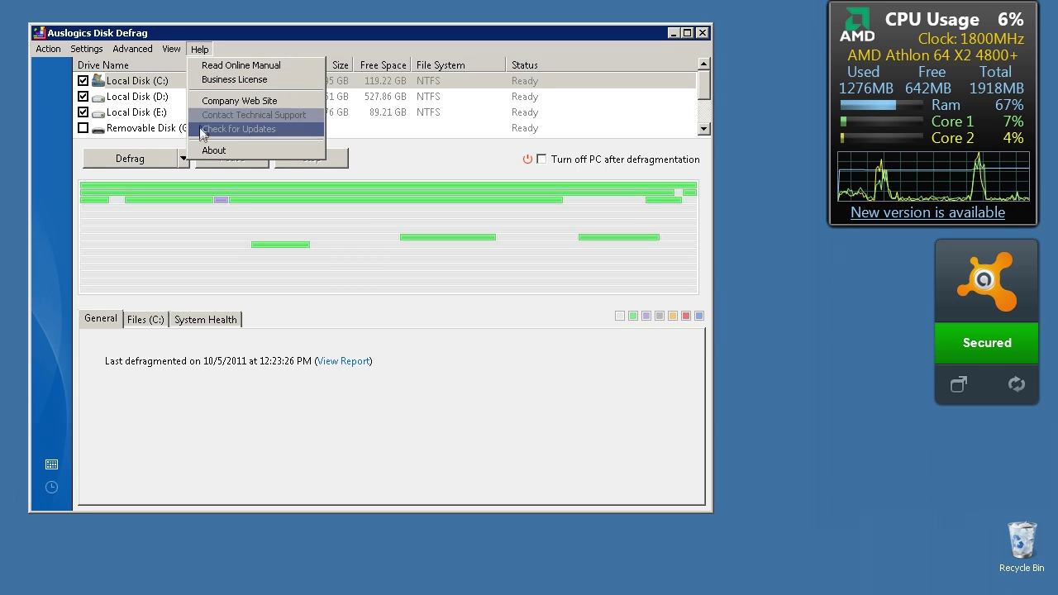
left_click(273, 447)
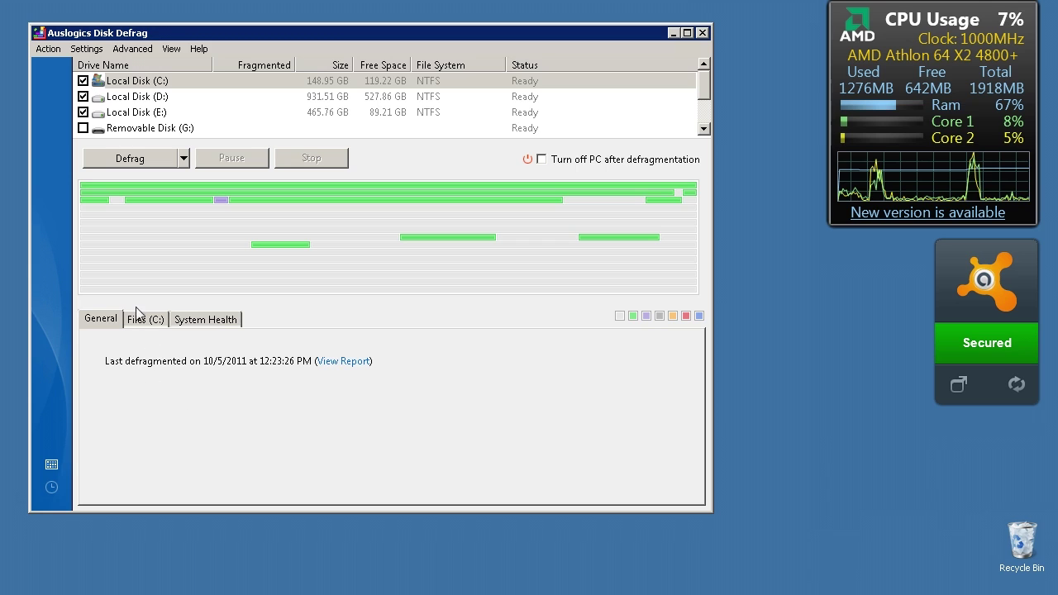
left_click(142, 320)
left_click(186, 321)
left_click(102, 321)
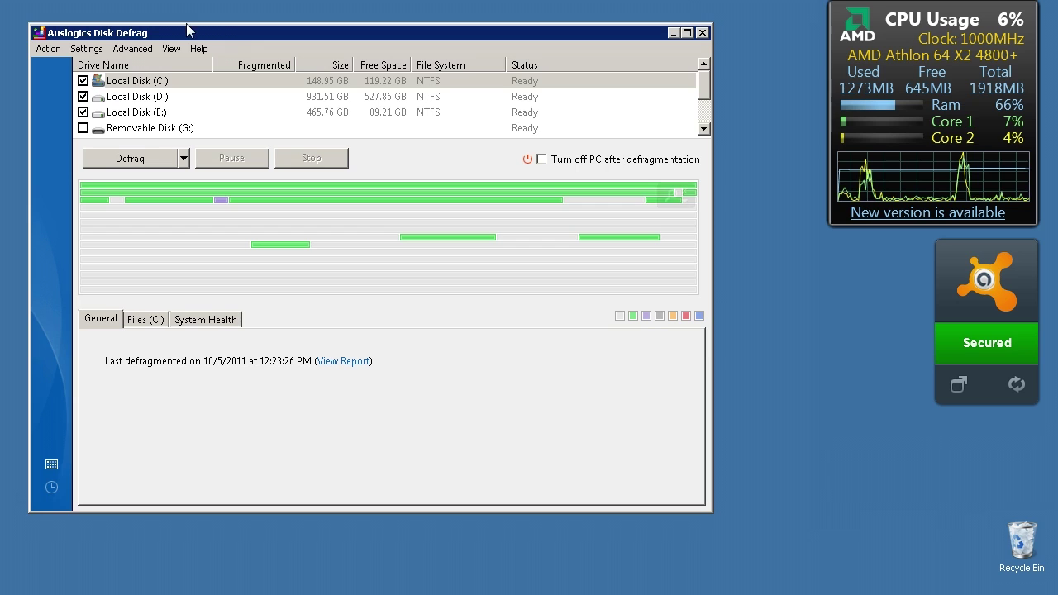
- Look through the removable drives at the end of the drive list and view their cluster maps
left_click_drag(188, 32, 242, 36)
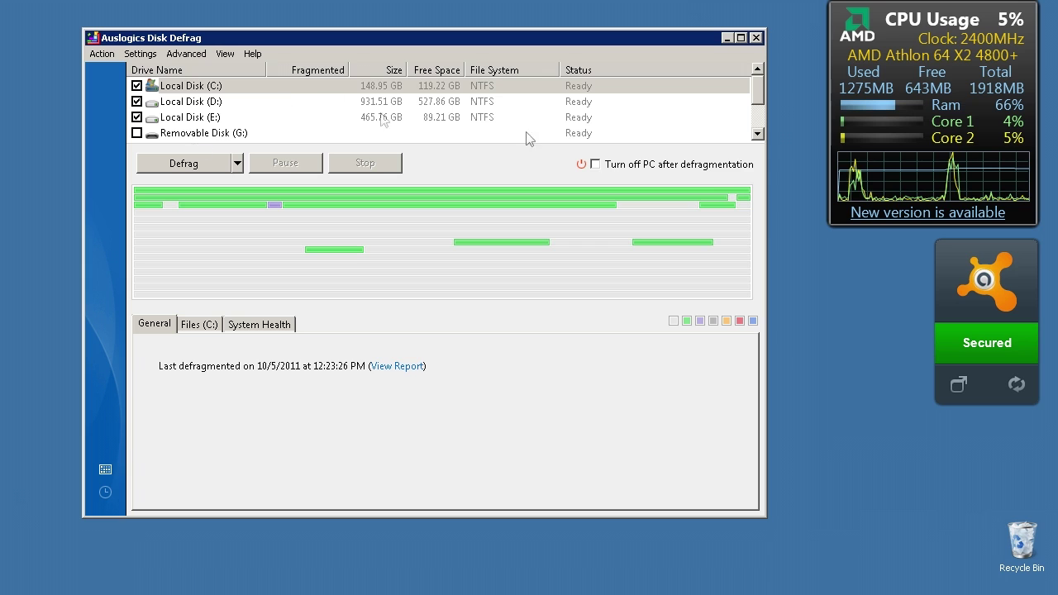
left_click(755, 135)
left_click(756, 134)
double_click(756, 134)
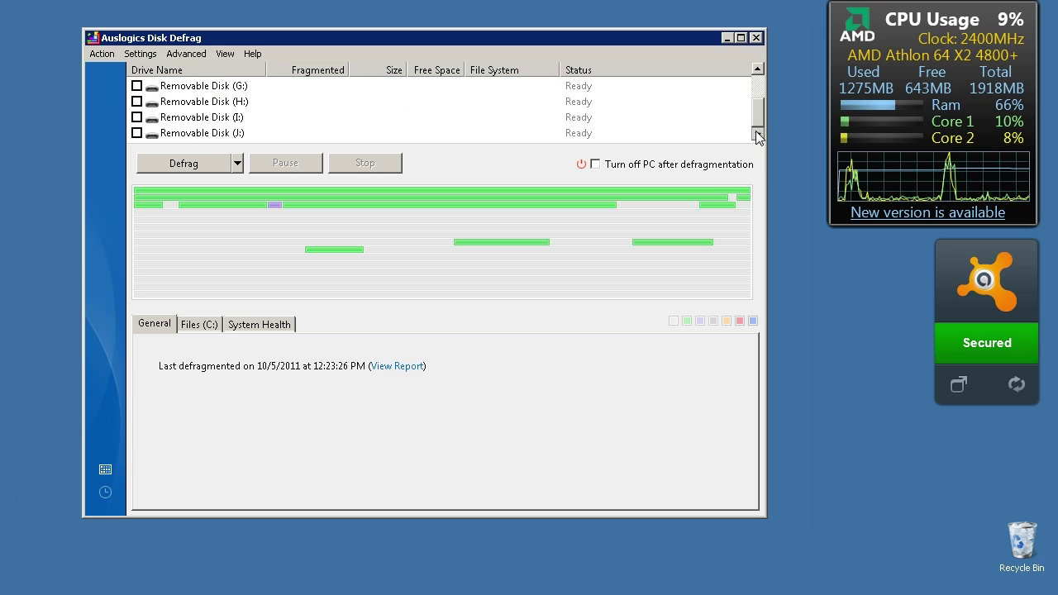
left_click(172, 134)
left_click(183, 116)
left_click(189, 103)
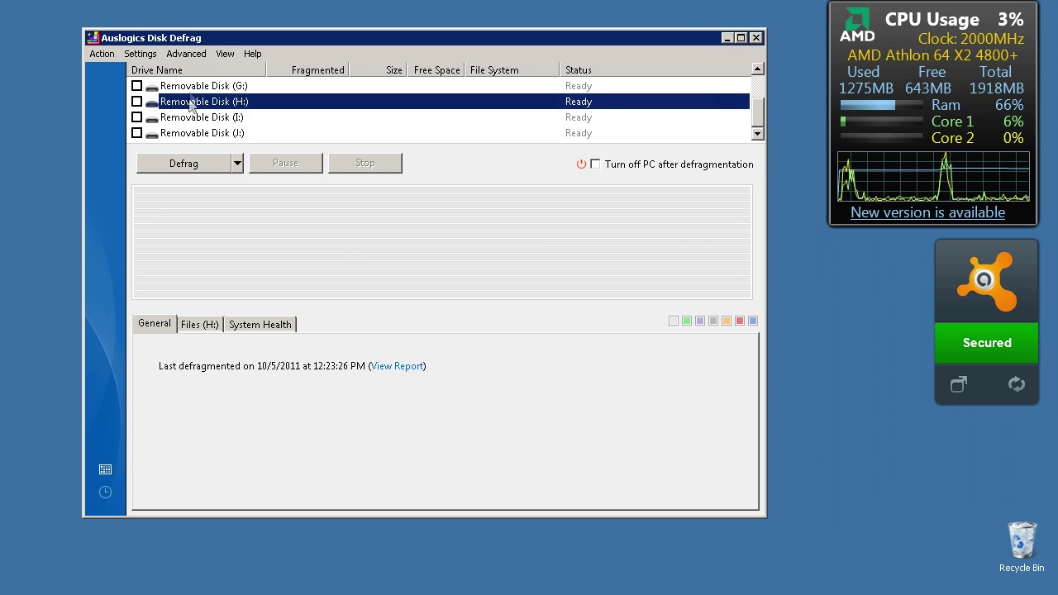
left_click(662, 87)
left_click(757, 69)
double_click(756, 69)
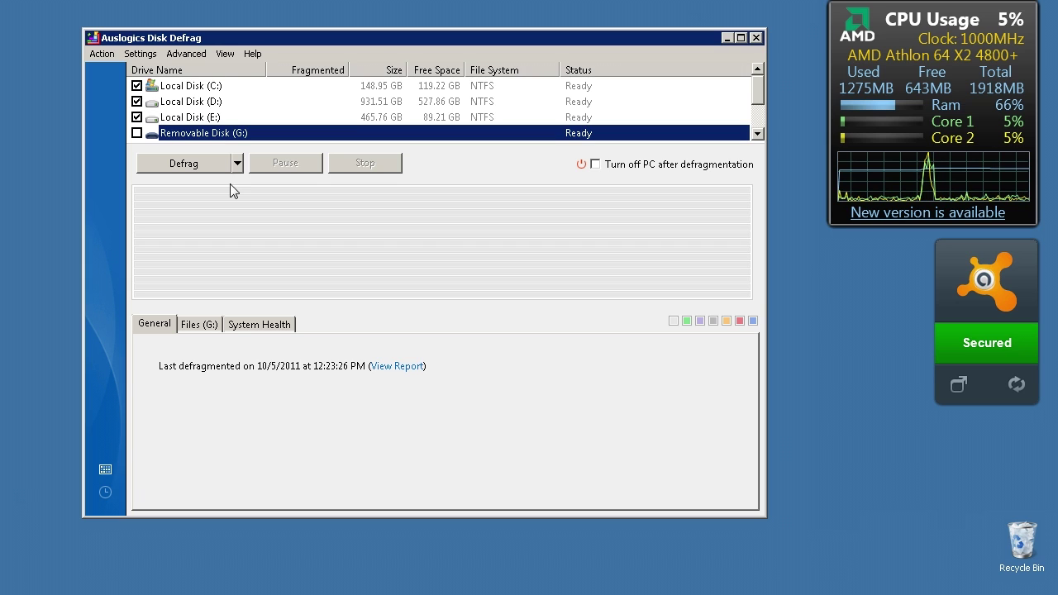
- Analyze the checked local disks C:, D: and E: for fragmentation
left_click(188, 87)
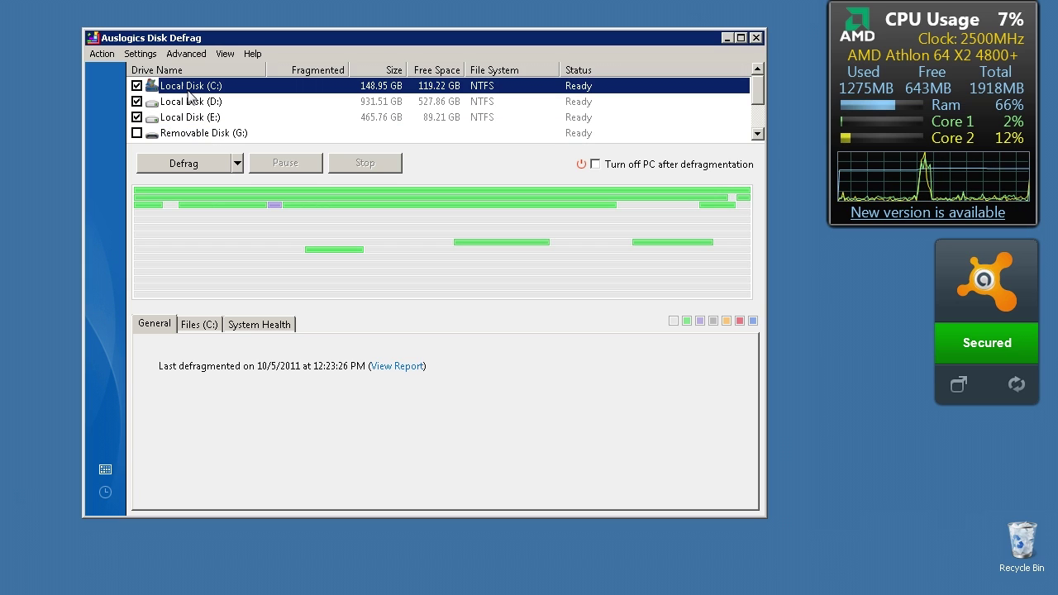
left_click(237, 164)
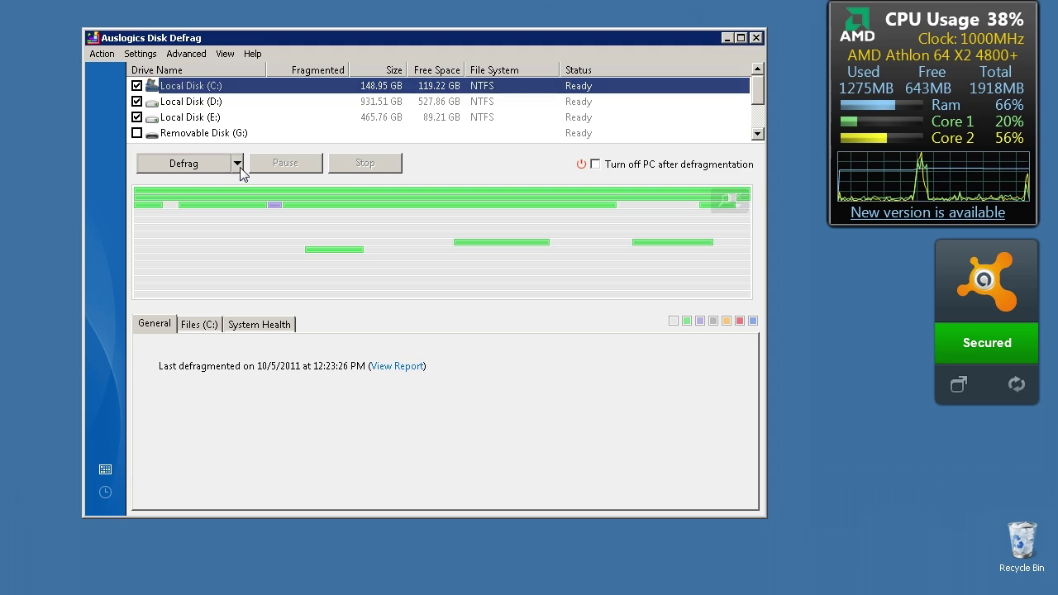
left_click(230, 187)
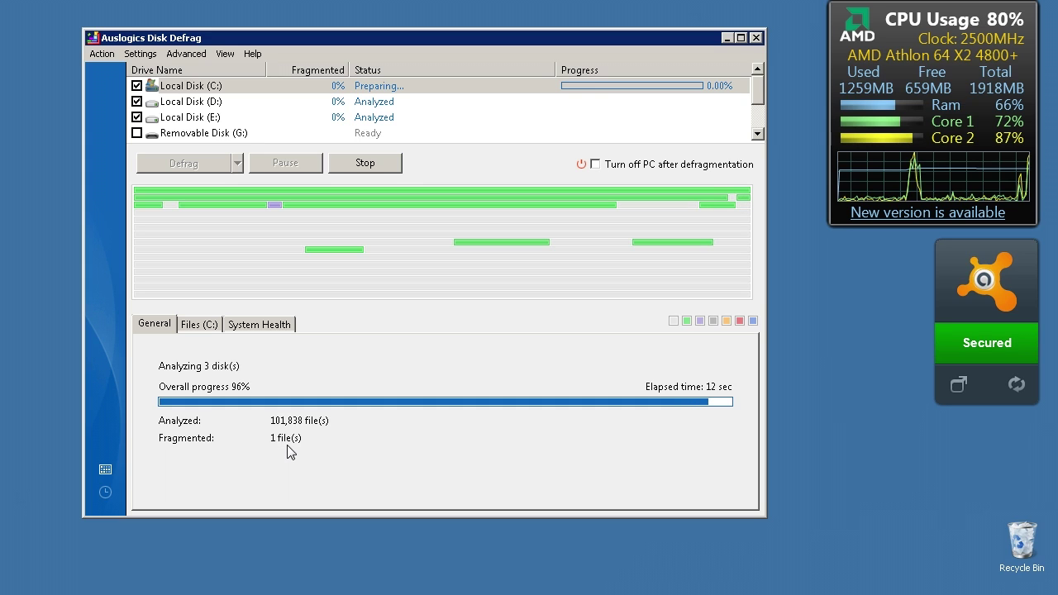
- Compare the analyzed cluster maps of local disks D:, E: and C:
left_click(209, 102)
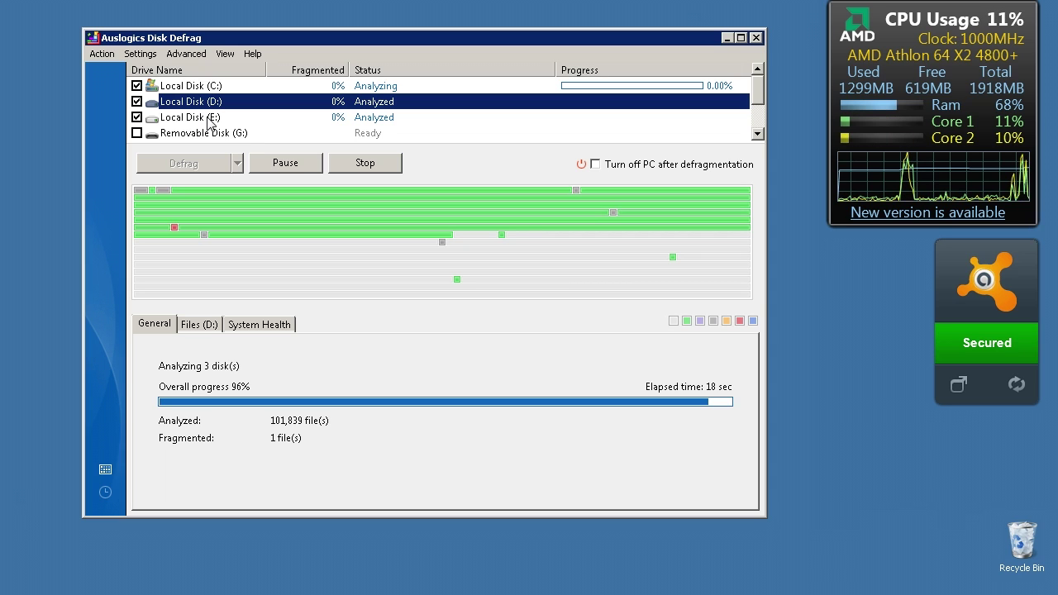
left_click(210, 120)
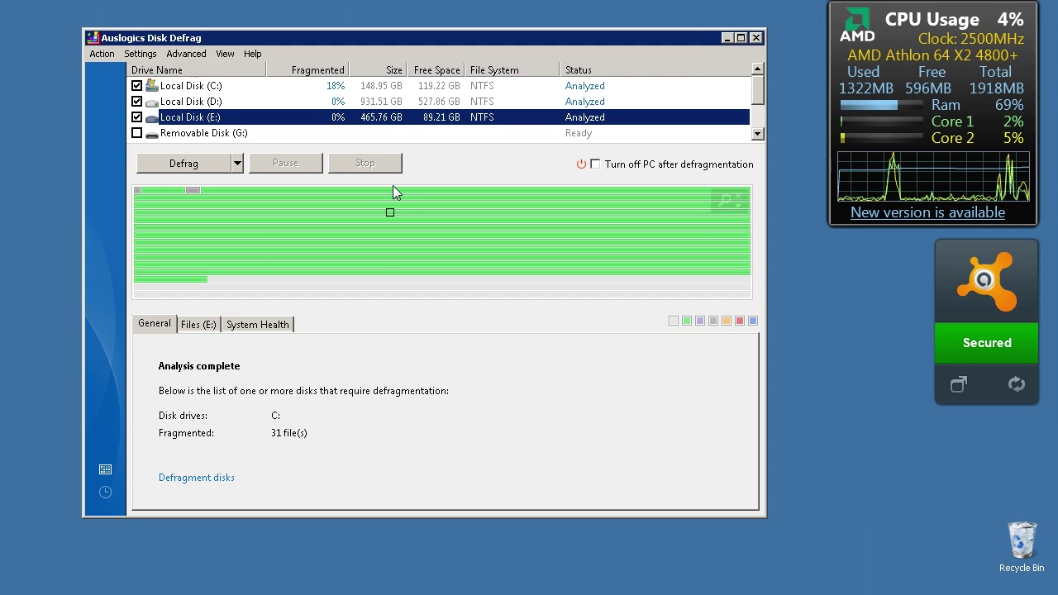
left_click(340, 87)
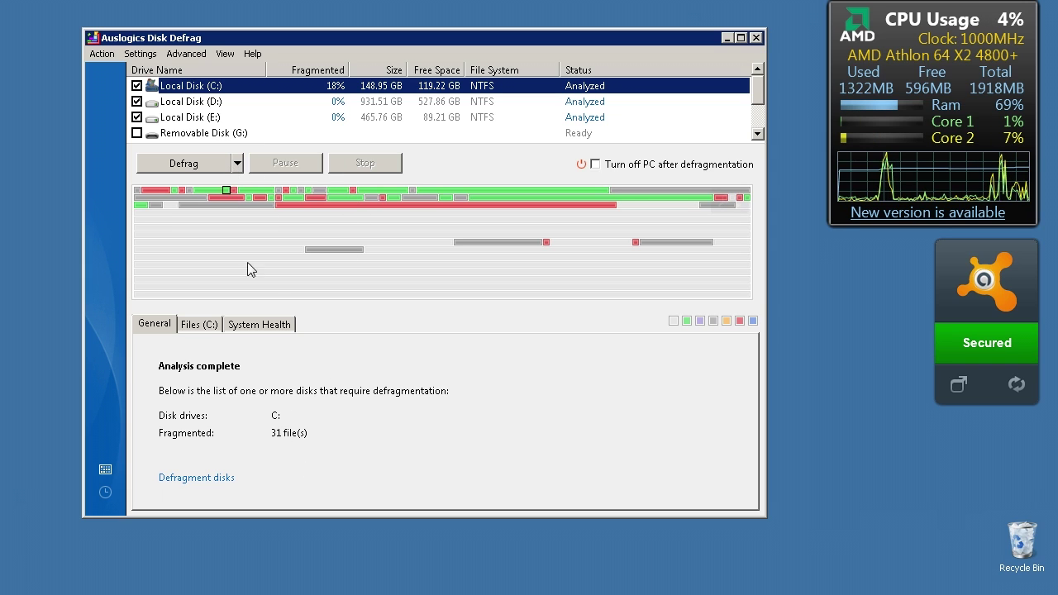
left_click(244, 102)
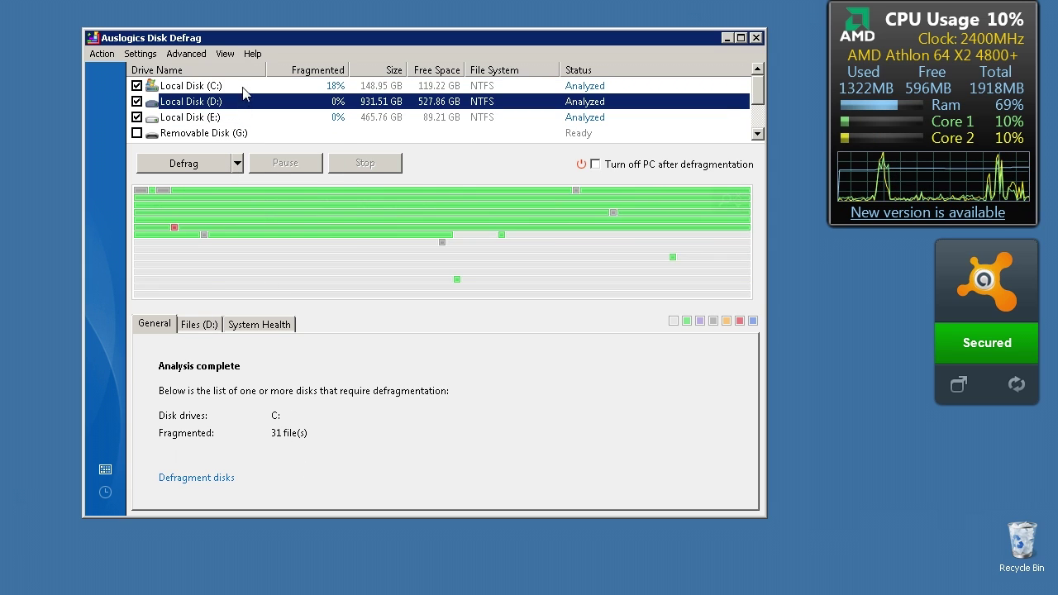
left_click(243, 89)
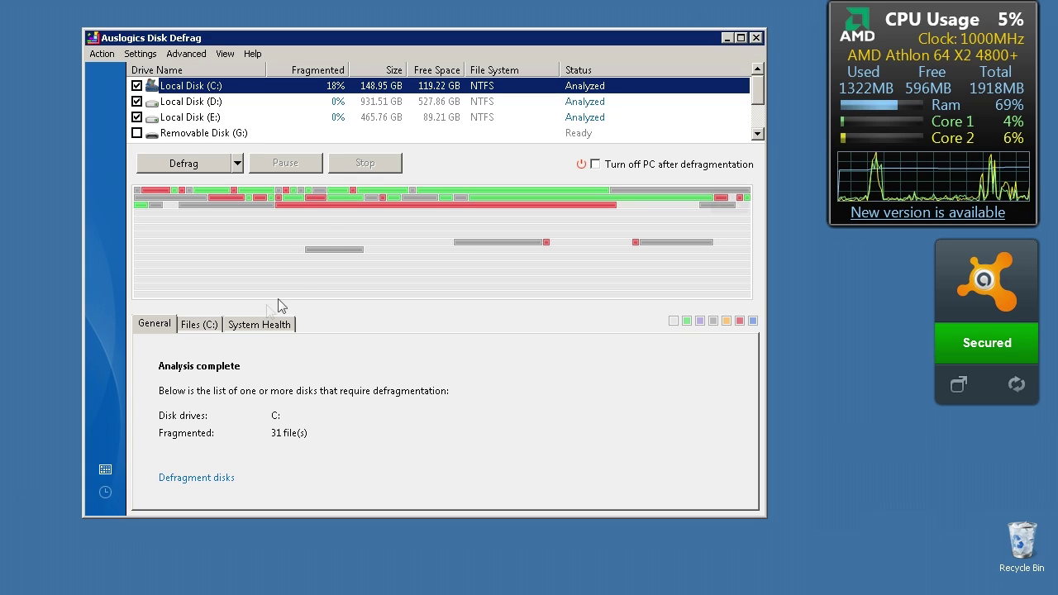
- Show the speed map over the cluster map of local disk C: and examine its disk access zones
left_click(237, 164)
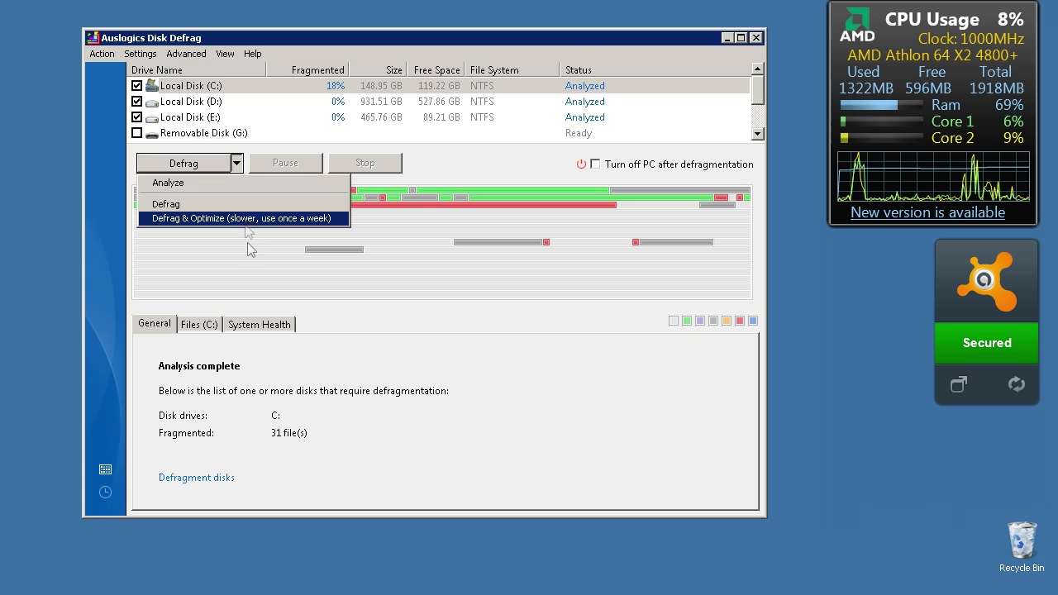
left_click(467, 390)
left_click(133, 55)
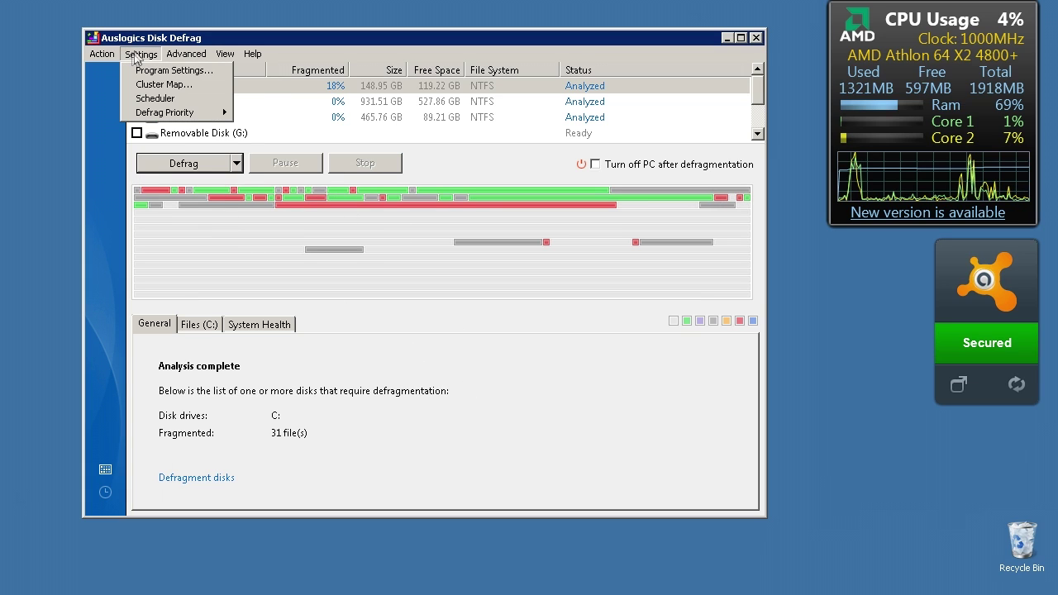
mouse_move(224, 55)
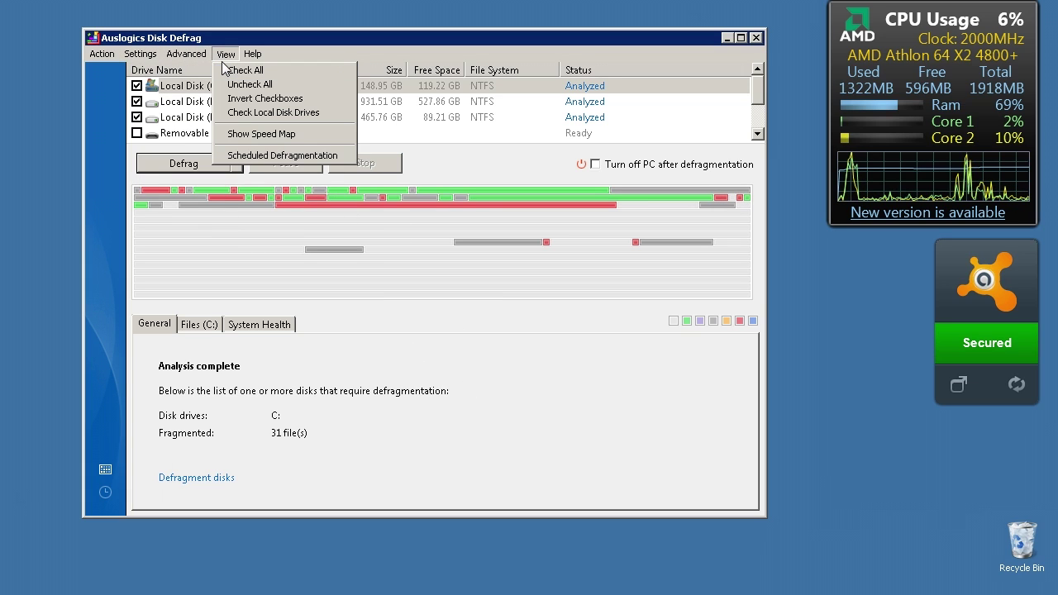
left_click(260, 134)
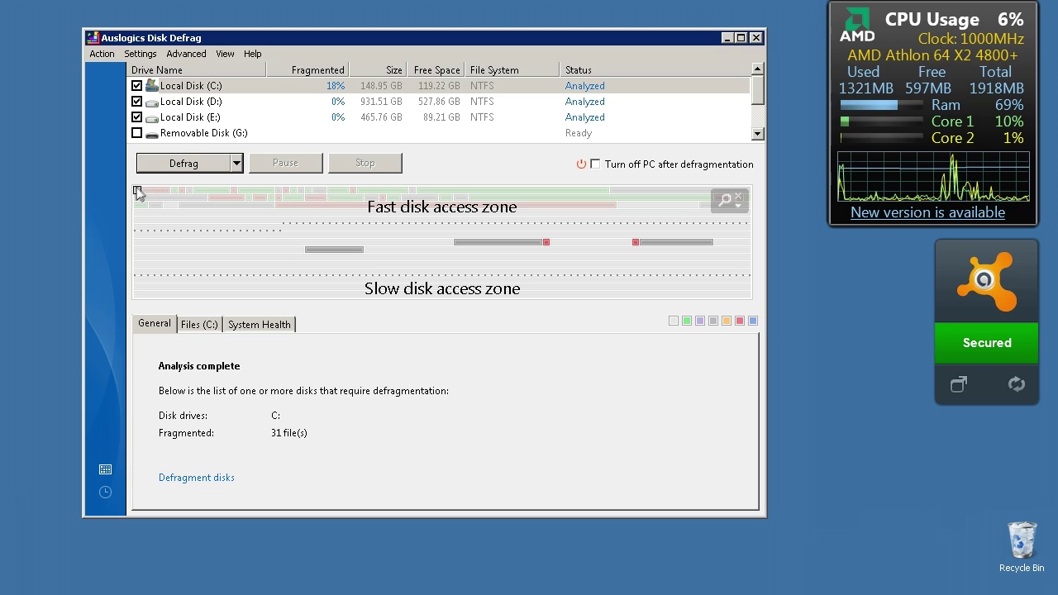
mouse_move(138, 193)
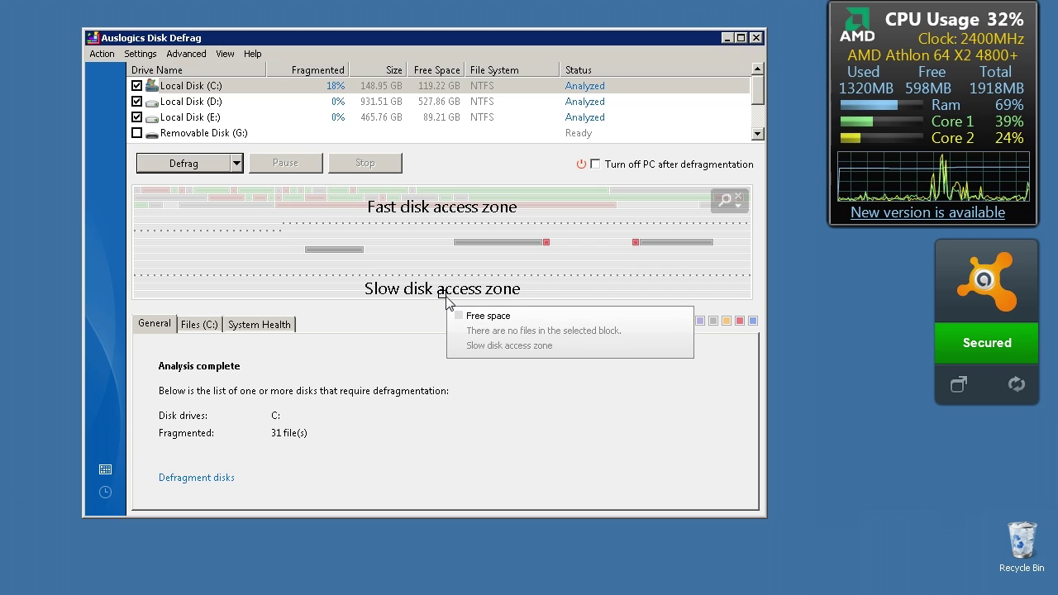
- Hide the speed map on the cluster map of local disk C:
left_click(237, 163)
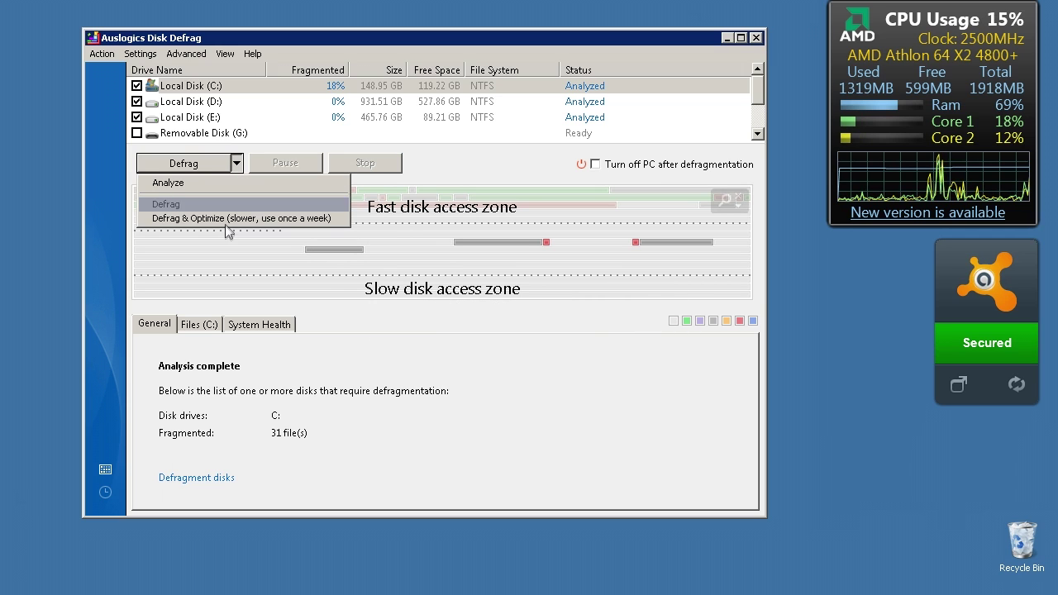
left_click(453, 272)
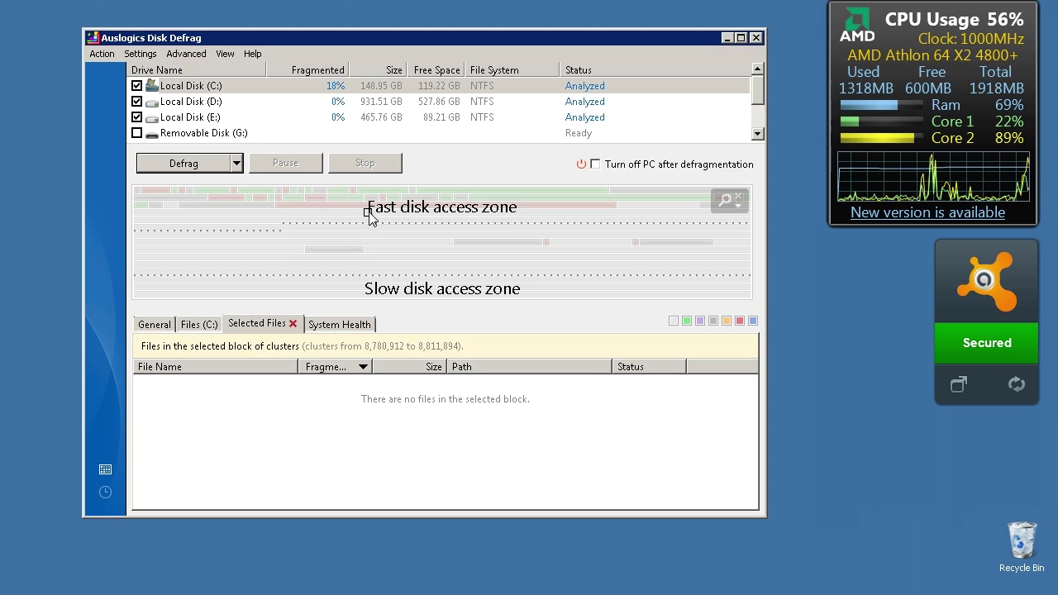
mouse_move(339, 205)
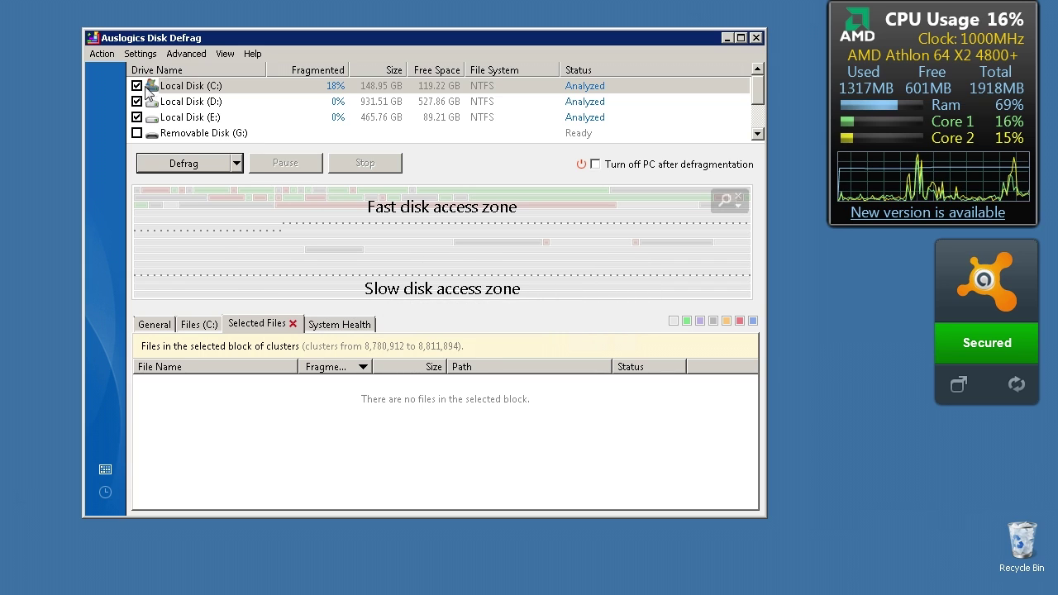
left_click(226, 54)
left_click(248, 133)
- View the cluster maps of local disks D: and E: and check the available defragmentation modes
left_click(190, 103)
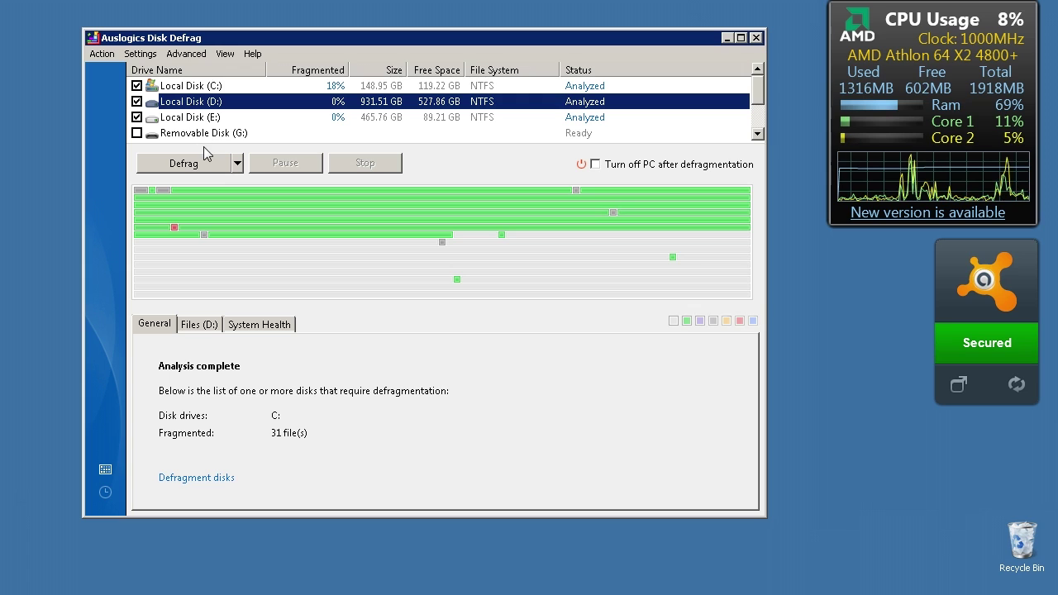
left_click(194, 122)
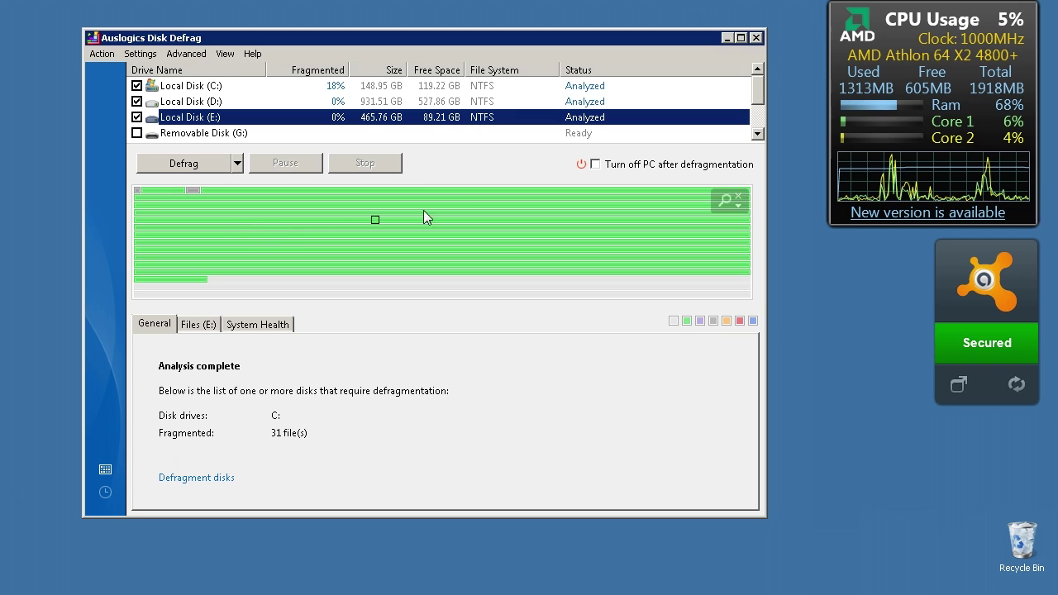
mouse_move(570, 226)
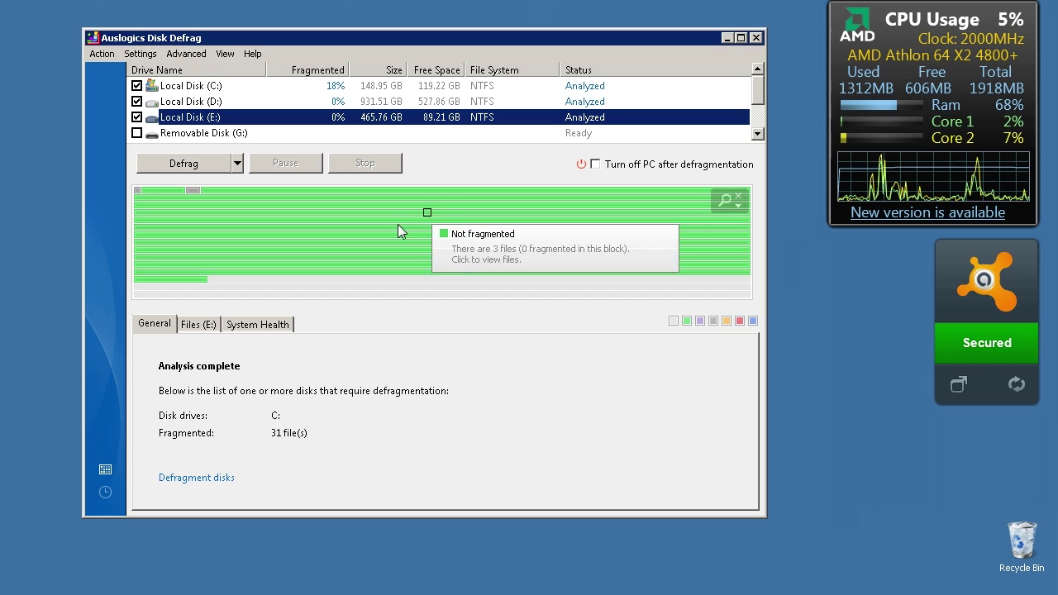
left_click(237, 165)
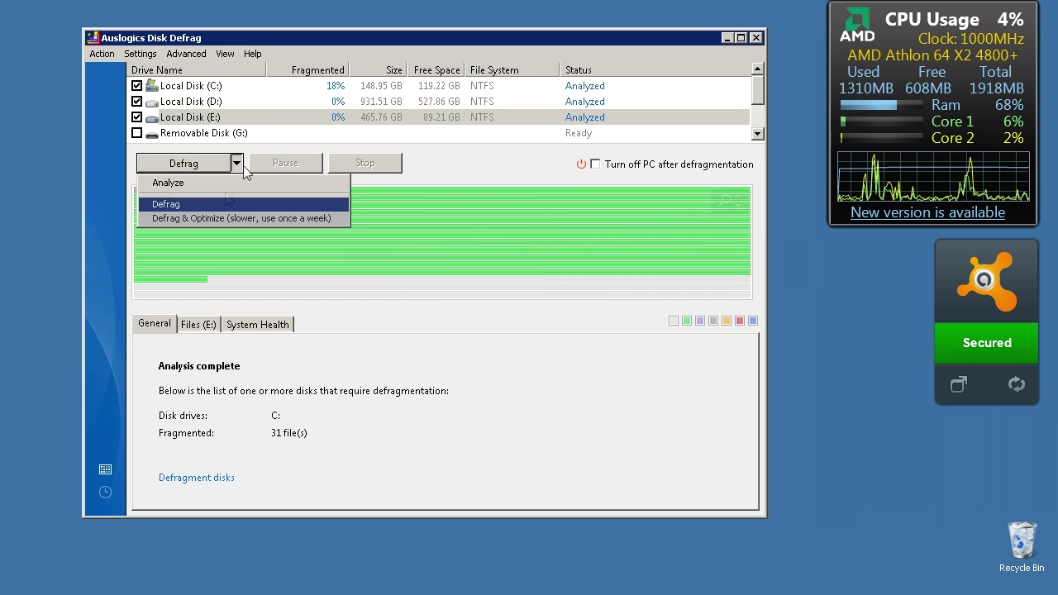
left_click(472, 168)
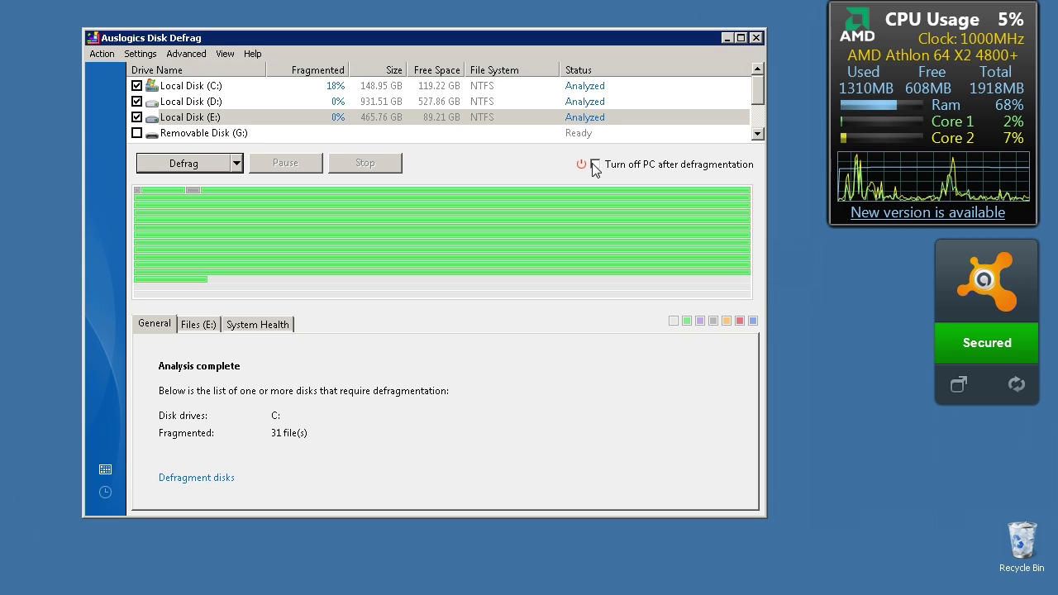
- Review the lists of fragmented files on the local disks, ending with disk C:
left_click(161, 326)
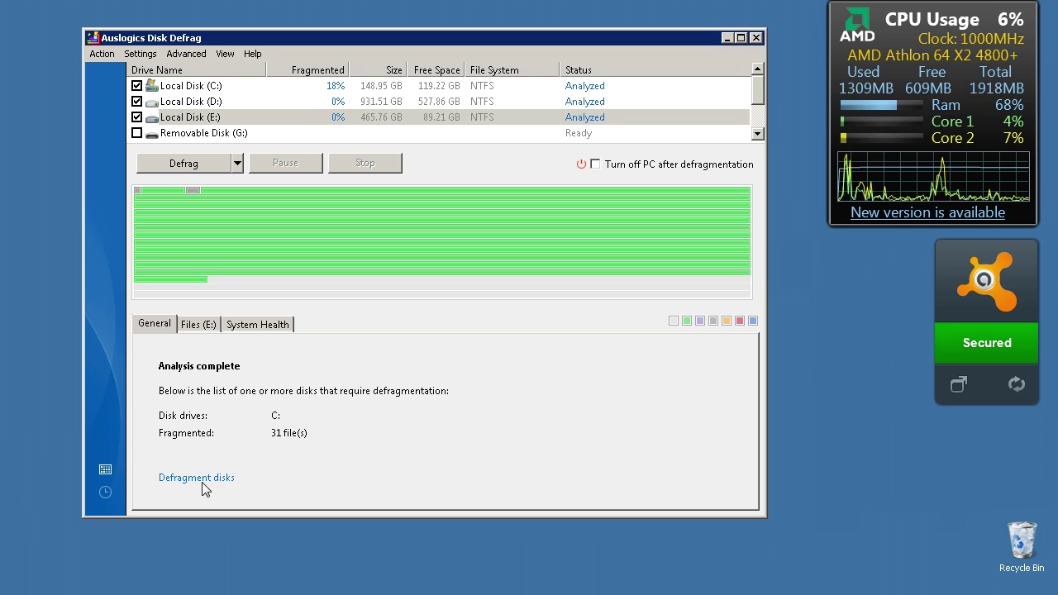
left_click(199, 328)
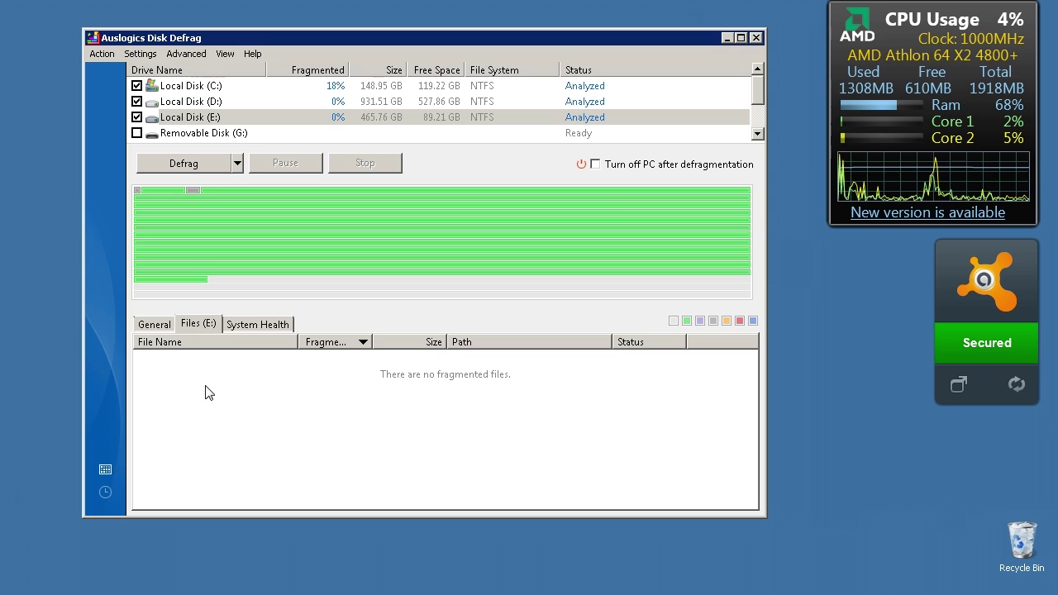
left_click(198, 105)
left_click(205, 88)
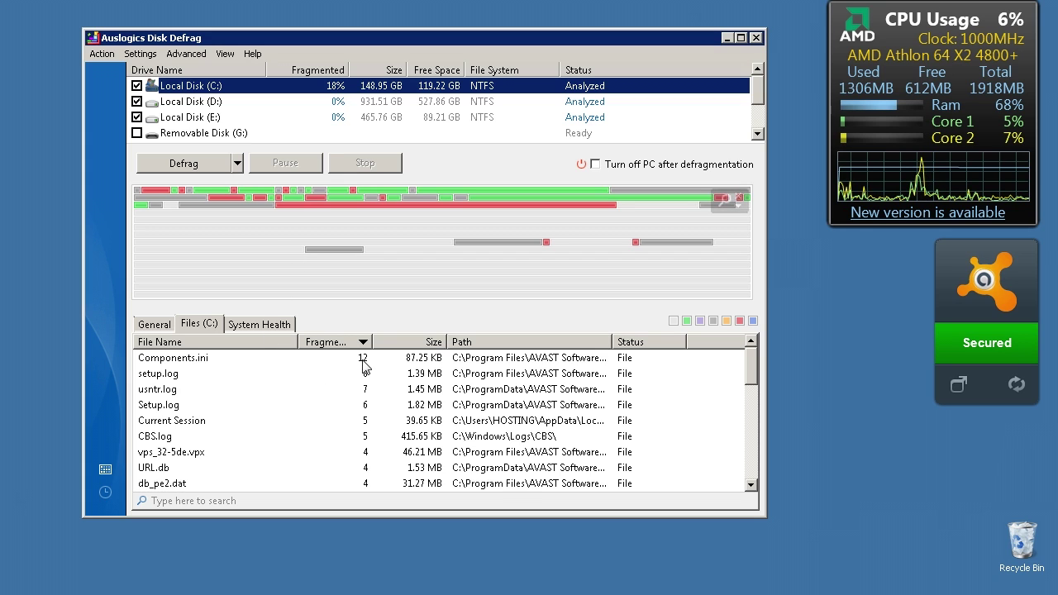
- Review the System Health results for junk files, registry and security
left_click(260, 325)
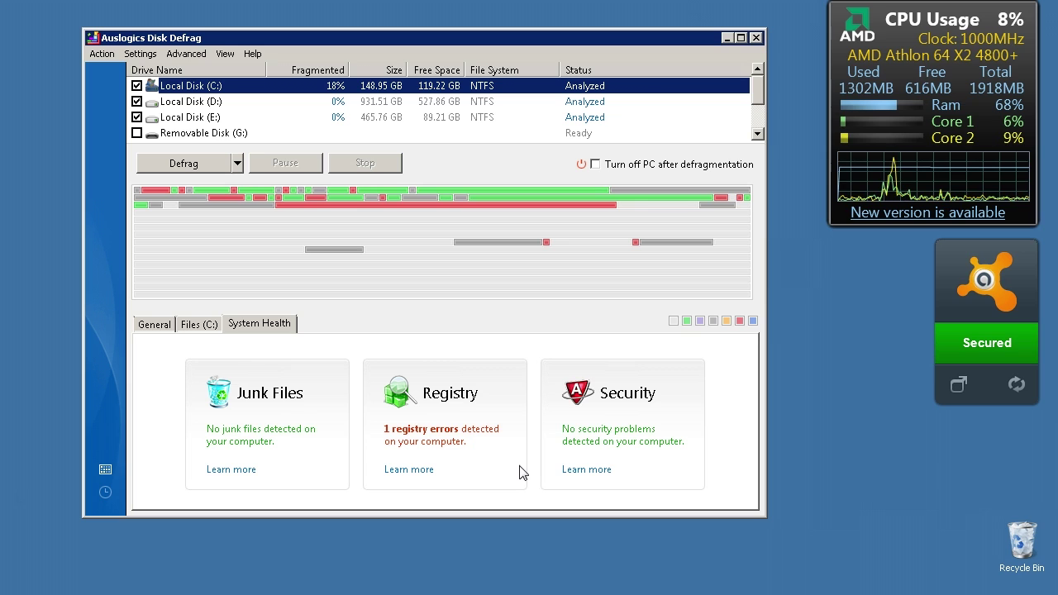
left_click(155, 326)
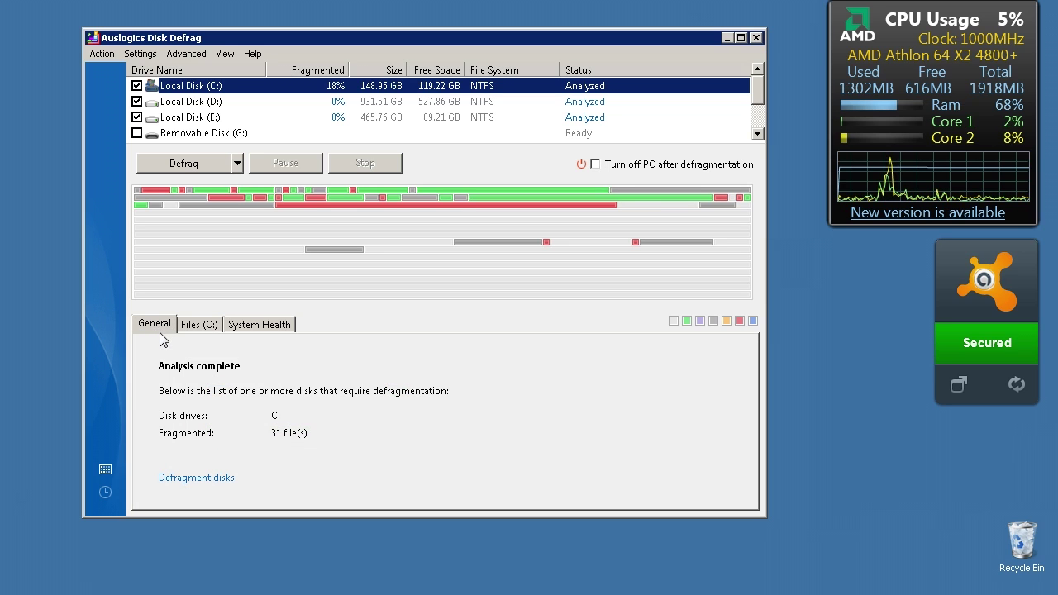
left_click(239, 329)
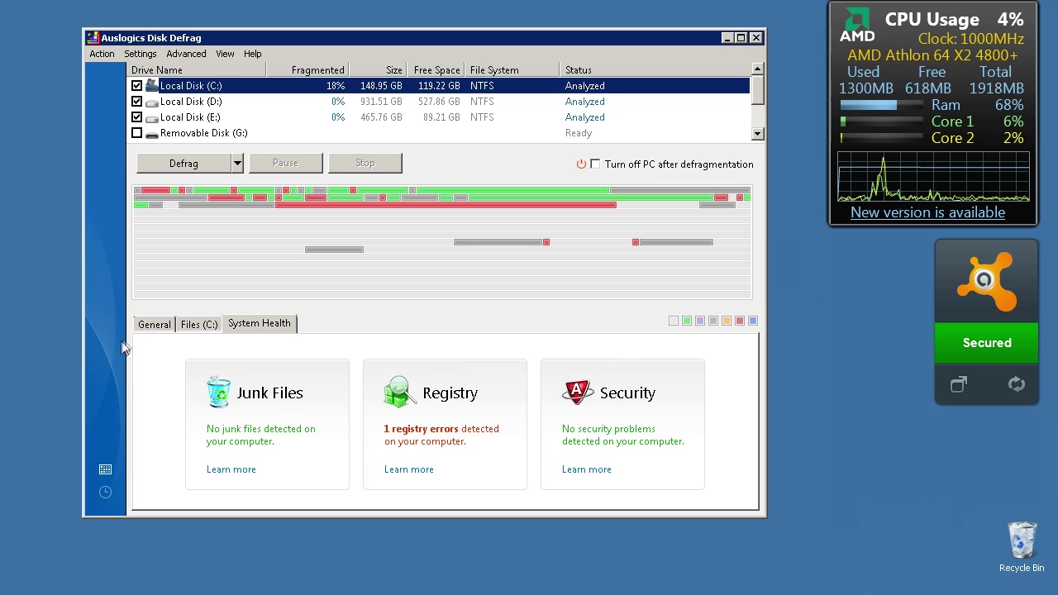
- Review the scheduled defragmentation settings, including how often automatic defragmentation runs
left_click(152, 327)
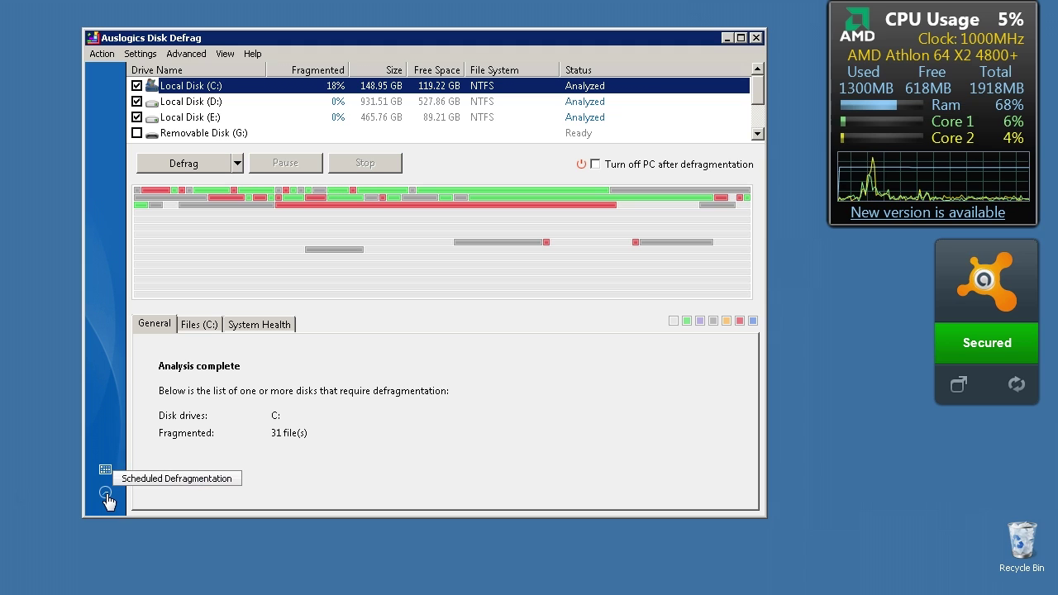
left_click(106, 494)
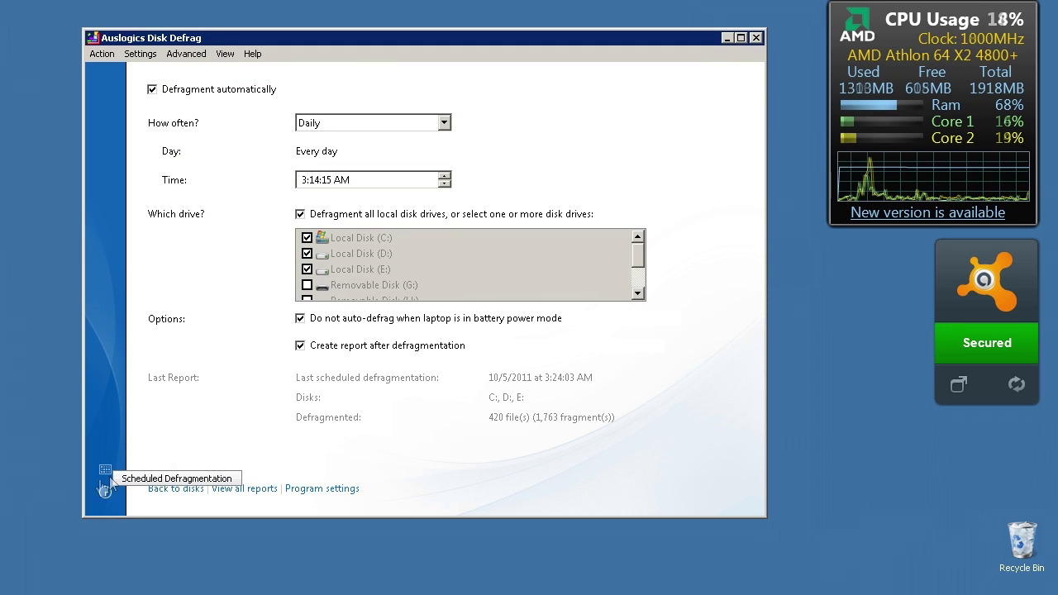
left_click(324, 124)
left_click(325, 147)
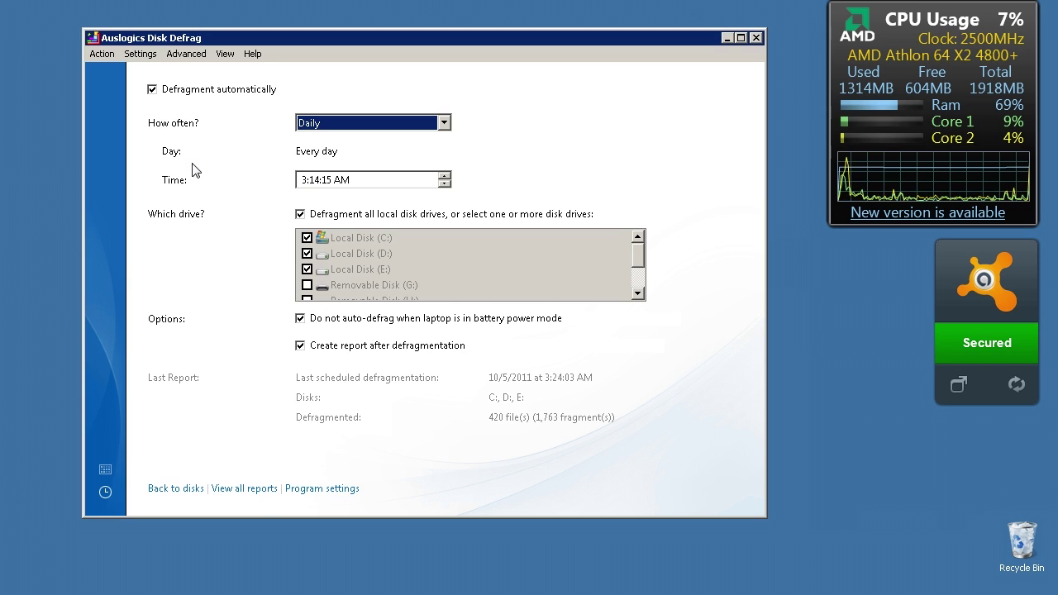
left_click(105, 470)
left_click(140, 54)
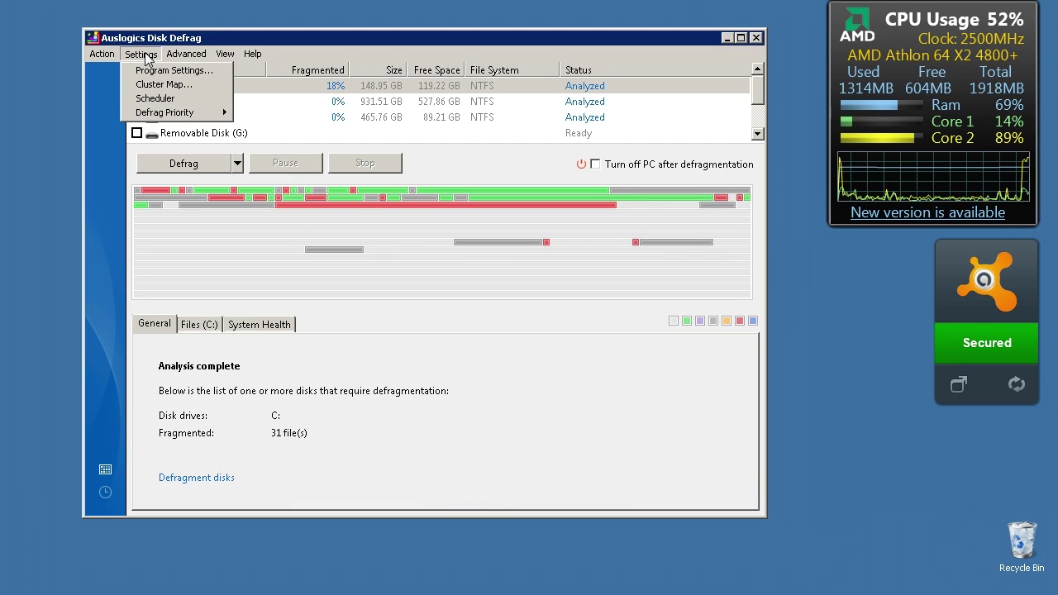
left_click(173, 103)
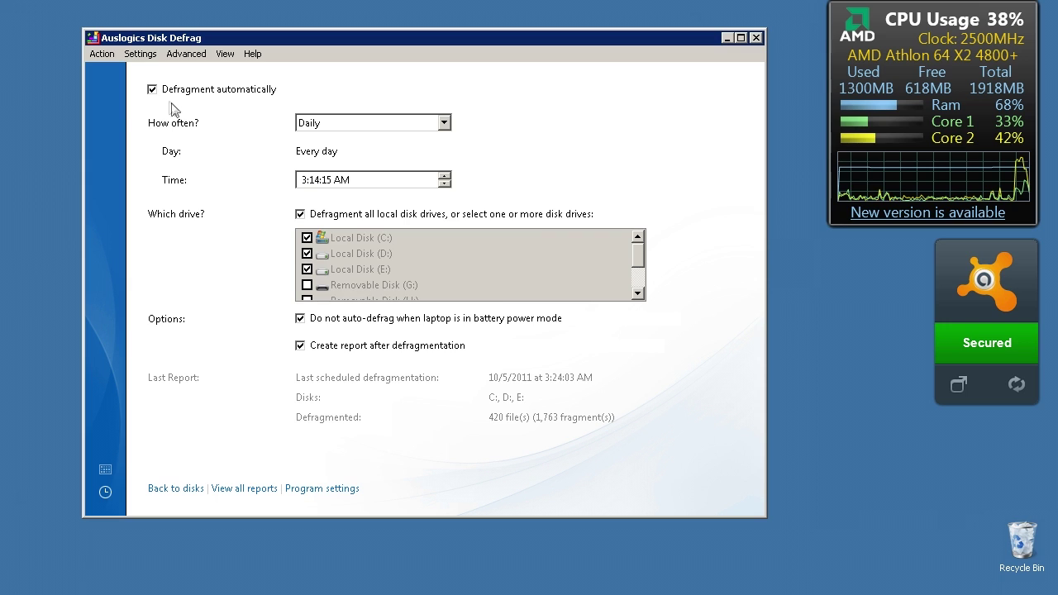
- Open the program settings and view the available interface languages
left_click(139, 54)
left_click(168, 70)
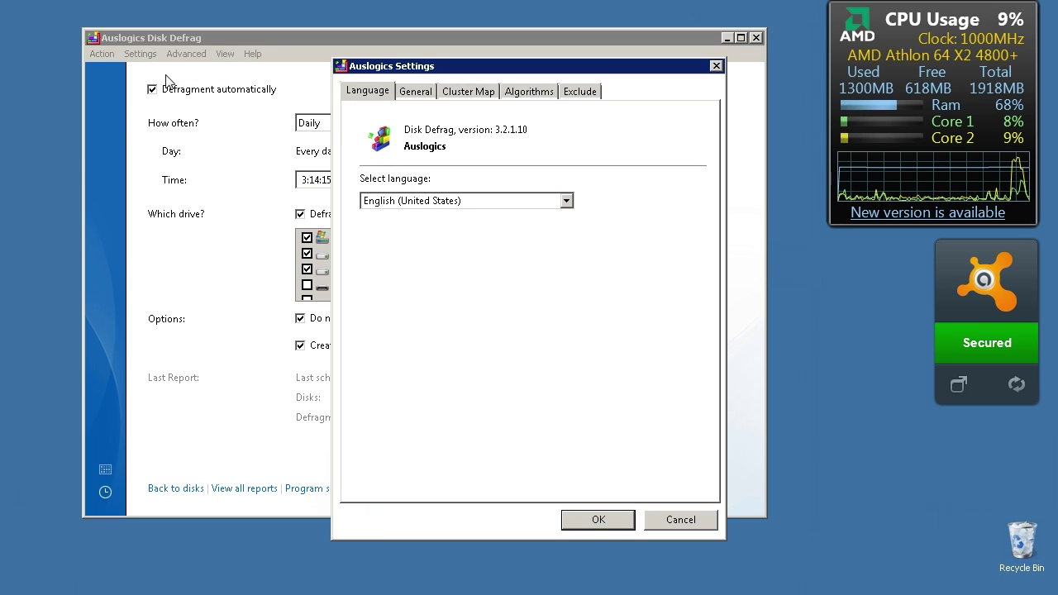
left_click(418, 203)
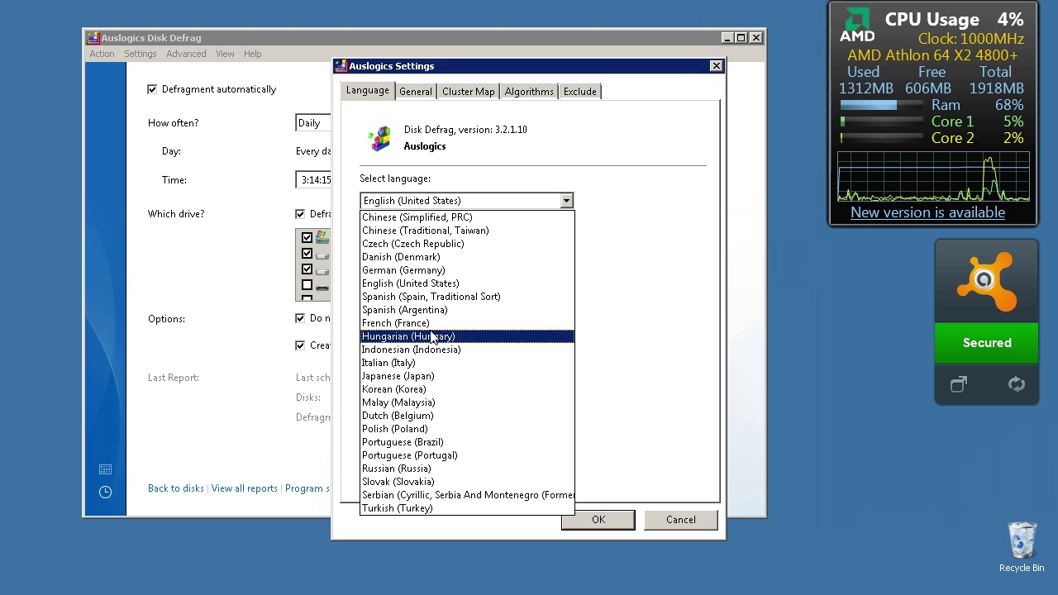
left_click(419, 97)
- Turn off minimizing to the system tray on close and leave Solid-State Drives shown in the general settings
left_click(419, 93)
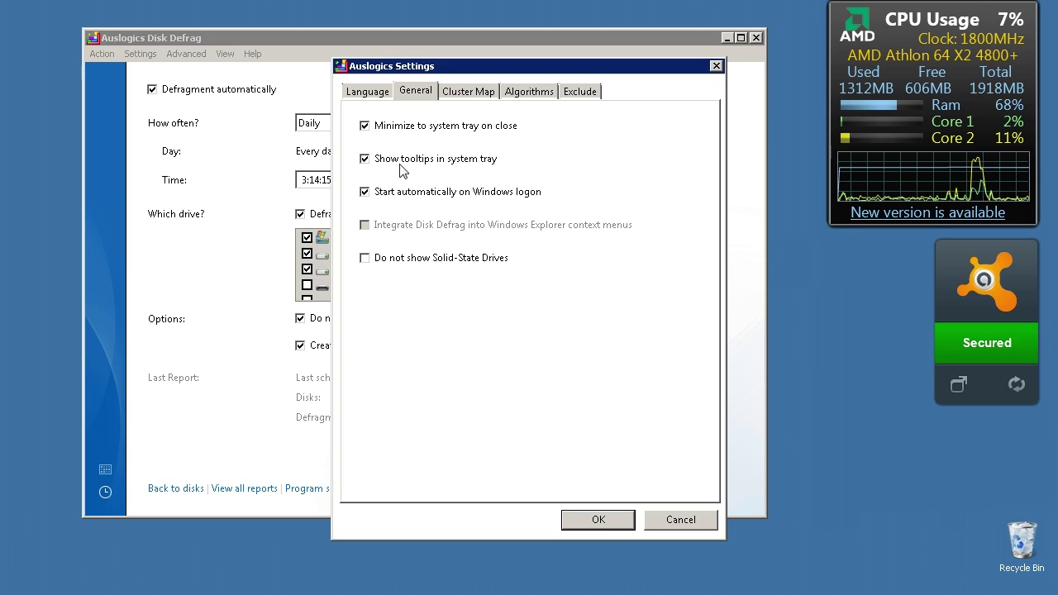
left_click(364, 125)
left_click(383, 129)
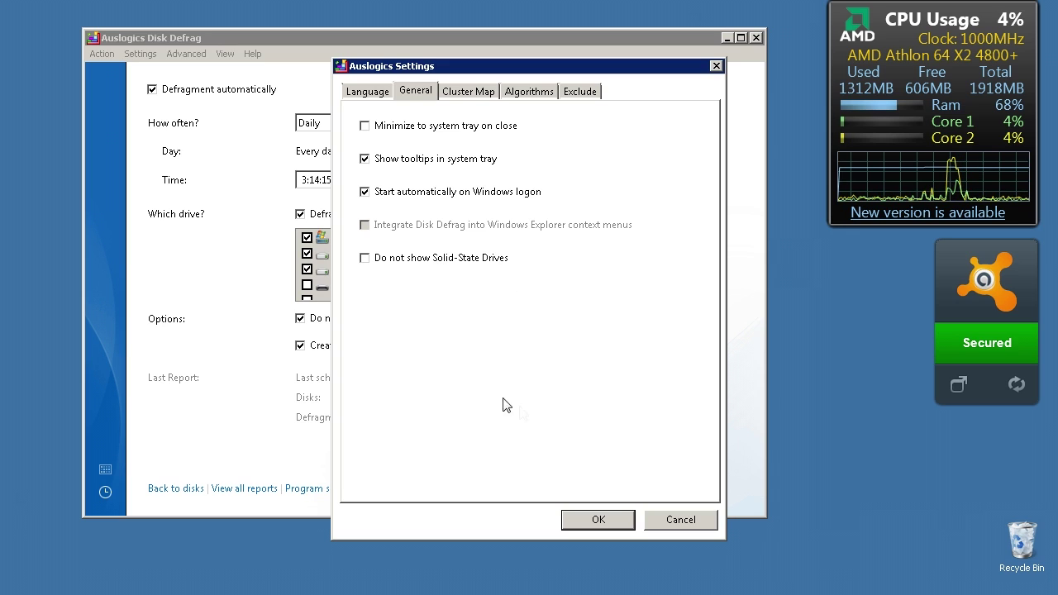
left_click(364, 258)
left_click(365, 261)
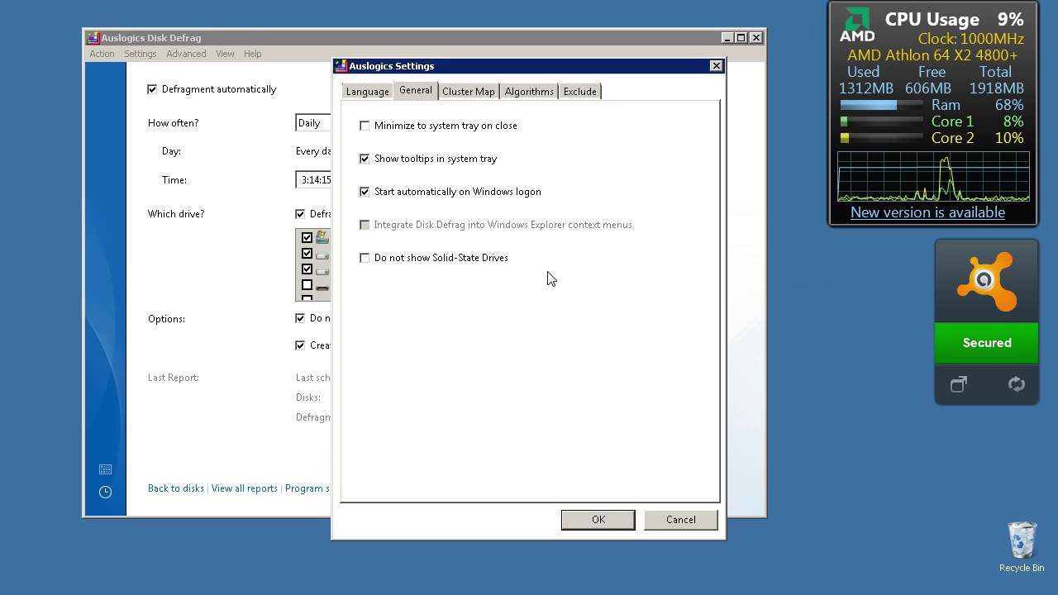
- Try the Squares cluster map style and set it back to Bars
left_click(465, 91)
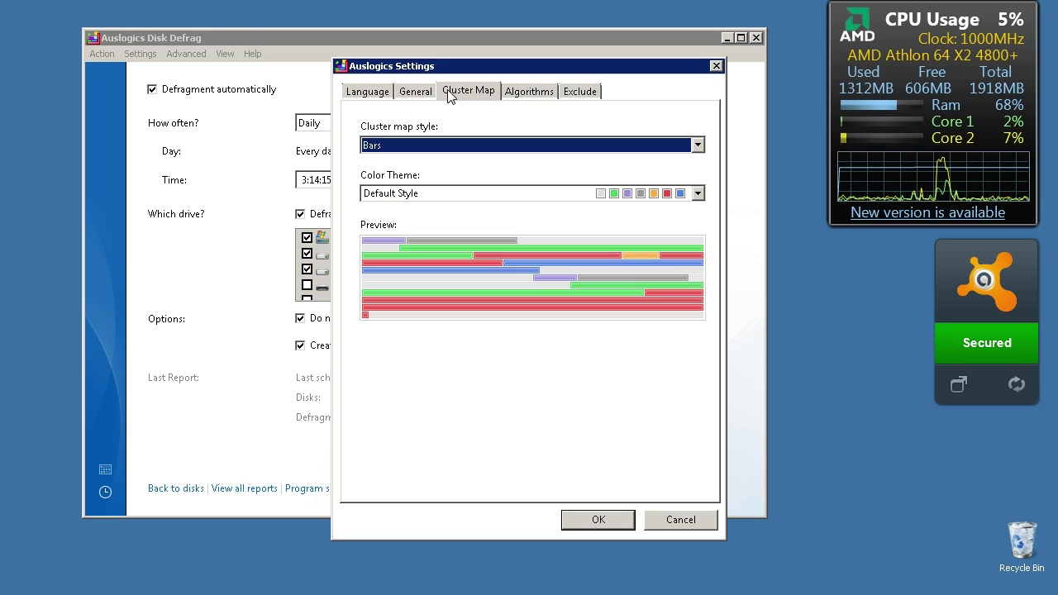
left_click(446, 145)
left_click(447, 162)
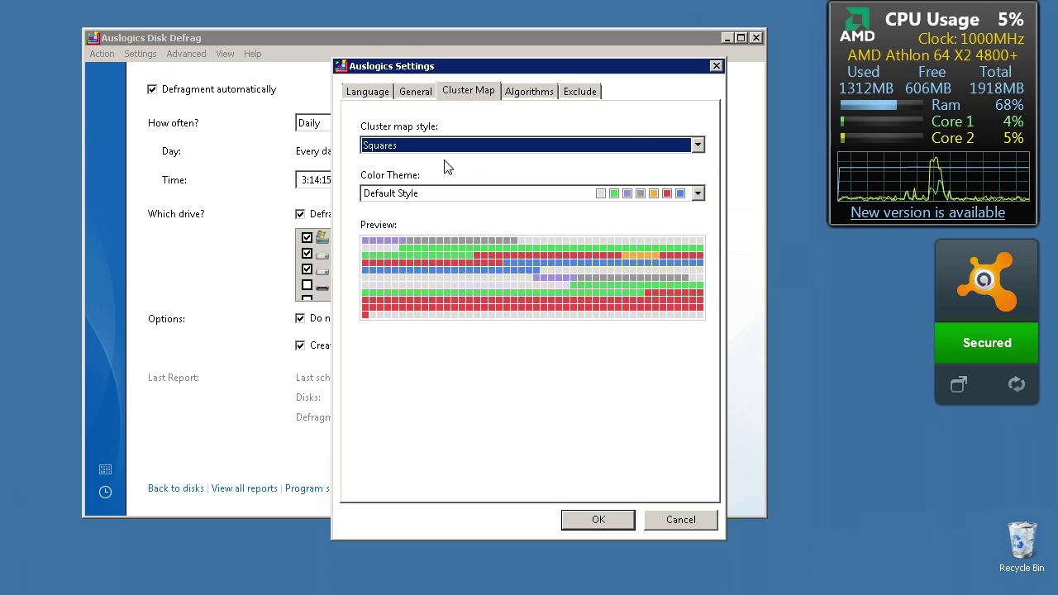
left_click(538, 149)
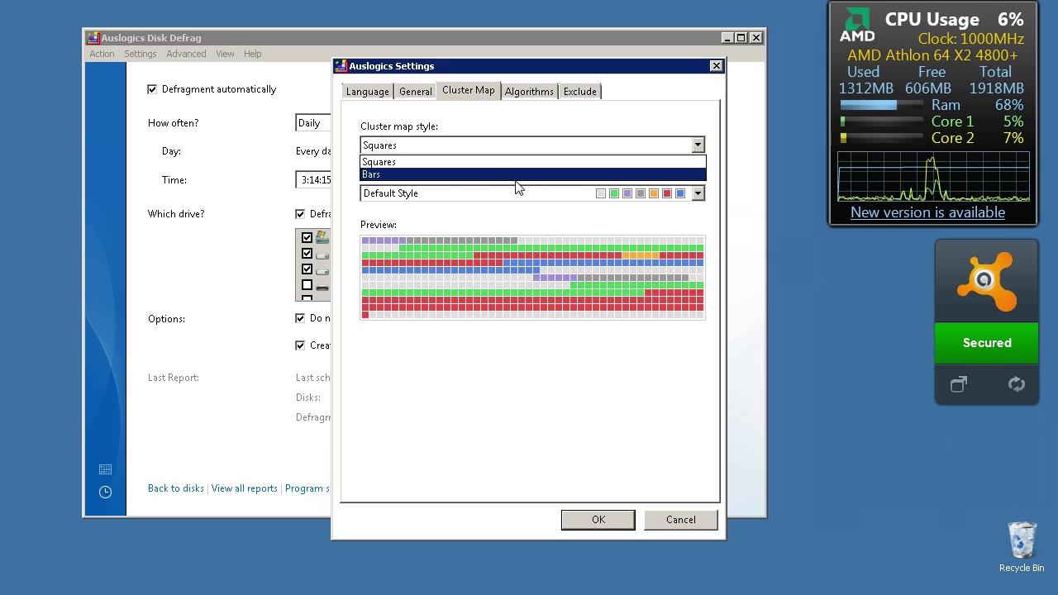
left_click(516, 175)
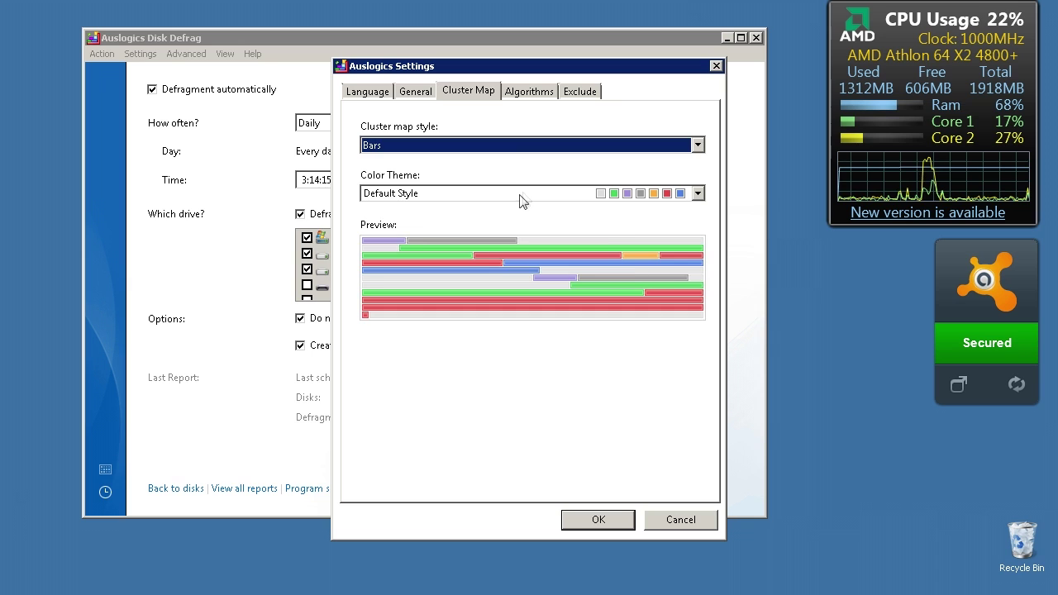
- Preview the Rainforest, Rainbow, Windows Standard, Defraggler and Southern Sunset color themes, and restore Default Style
left_click(520, 197)
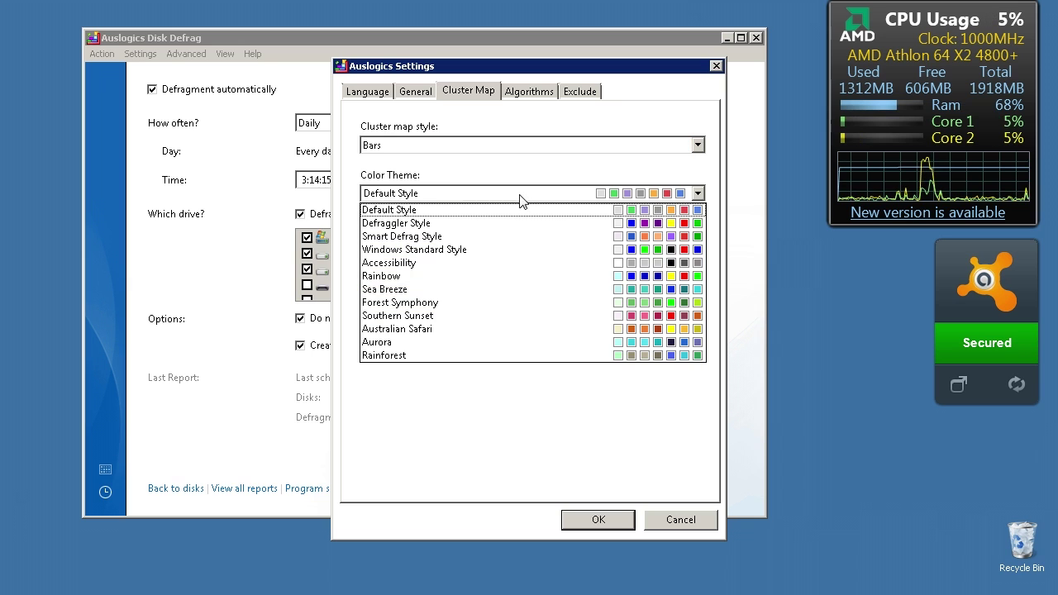
left_click(521, 355)
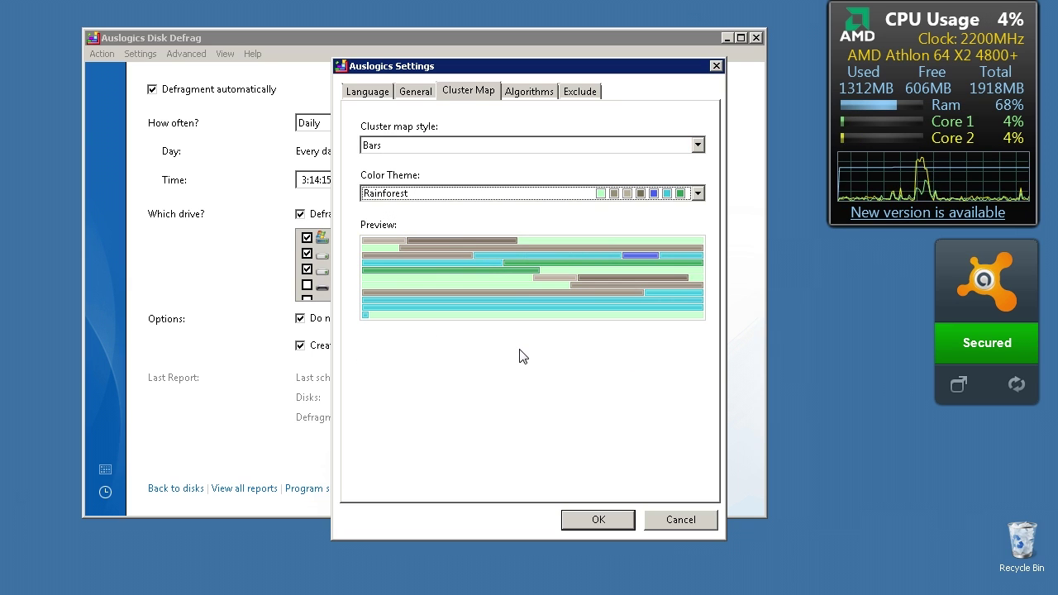
left_click(498, 196)
left_click(483, 277)
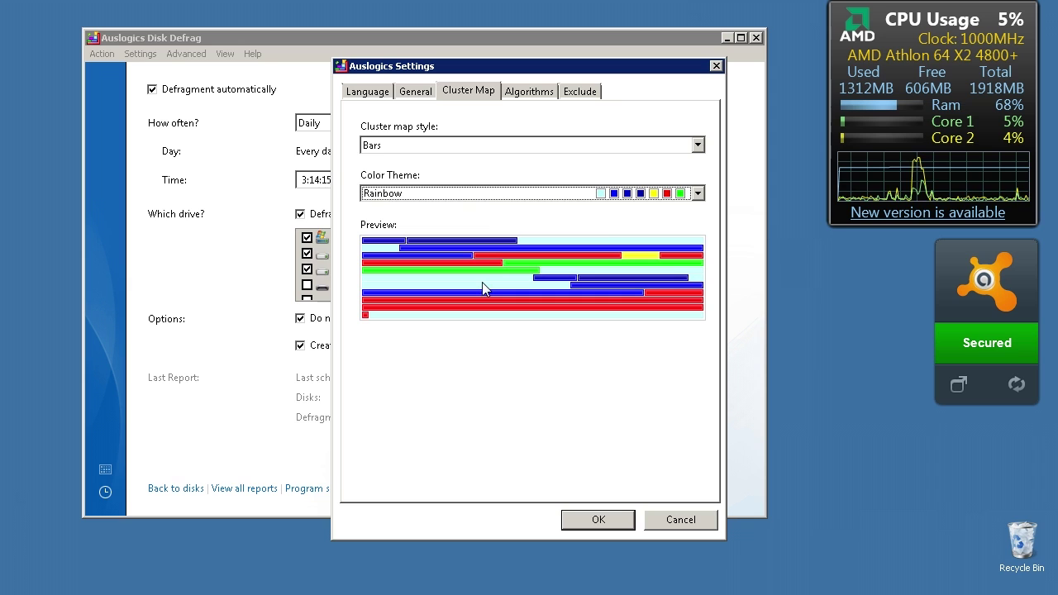
left_click(485, 197)
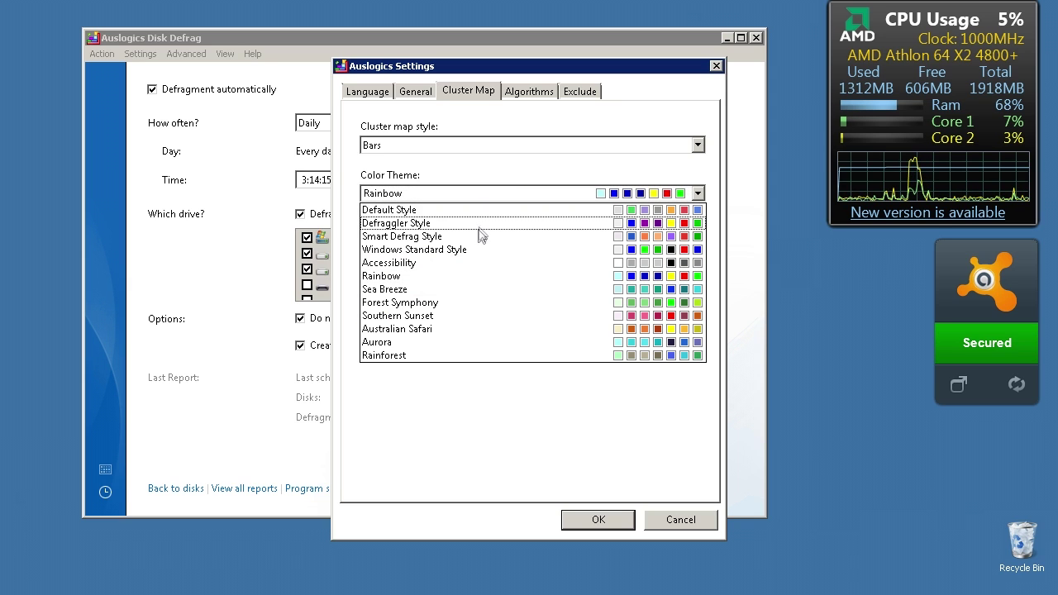
left_click(473, 251)
left_click(479, 194)
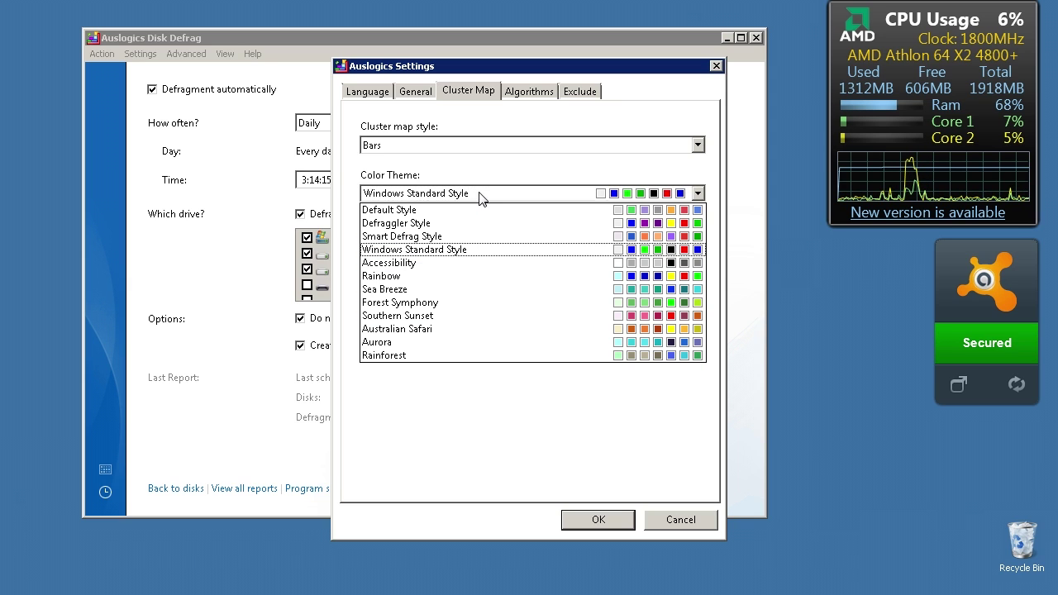
left_click(473, 224)
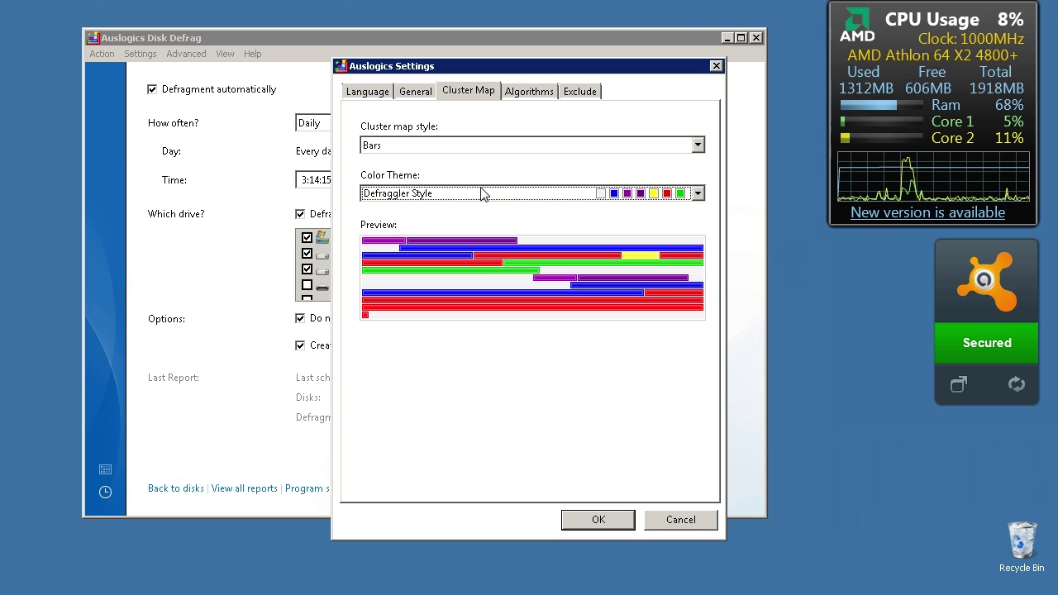
left_click(483, 194)
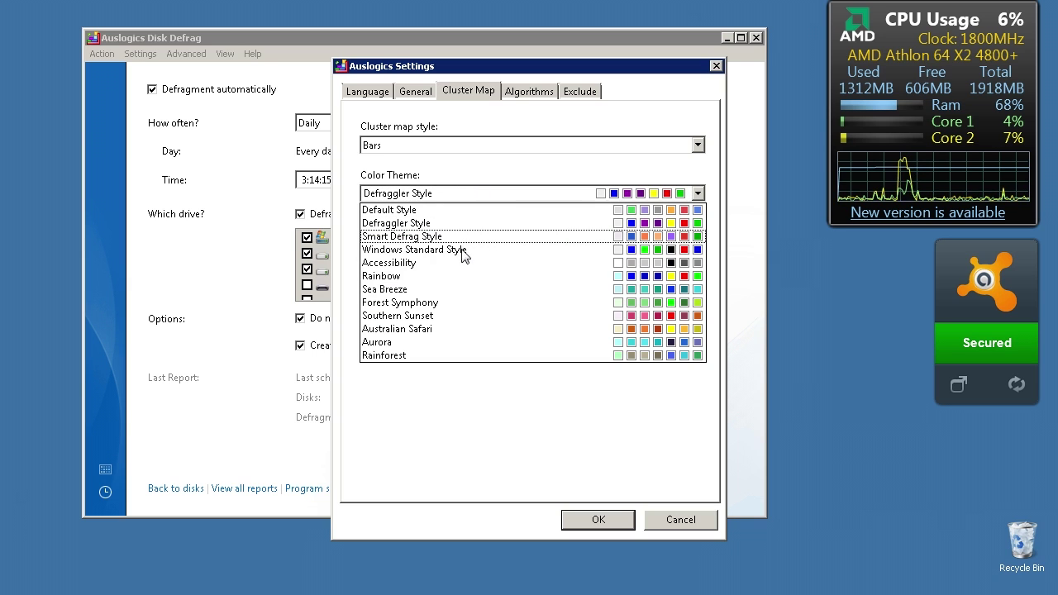
left_click(444, 316)
left_click(459, 197)
left_click(459, 212)
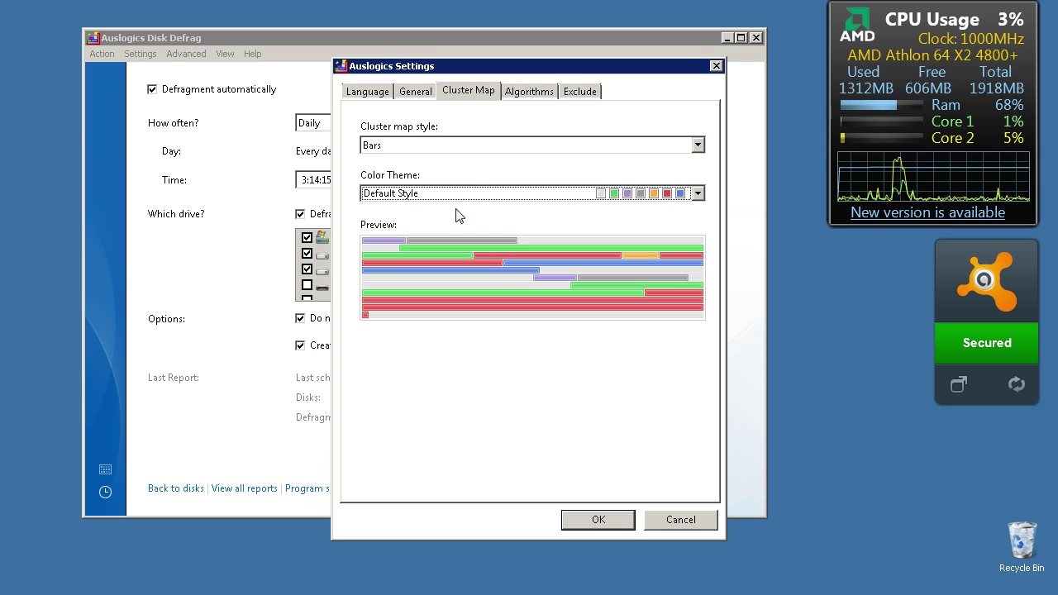
- Turn off defragmenting in VSS compatible mode and leave moving system files to the beginning of the disk disabled
left_click(508, 95)
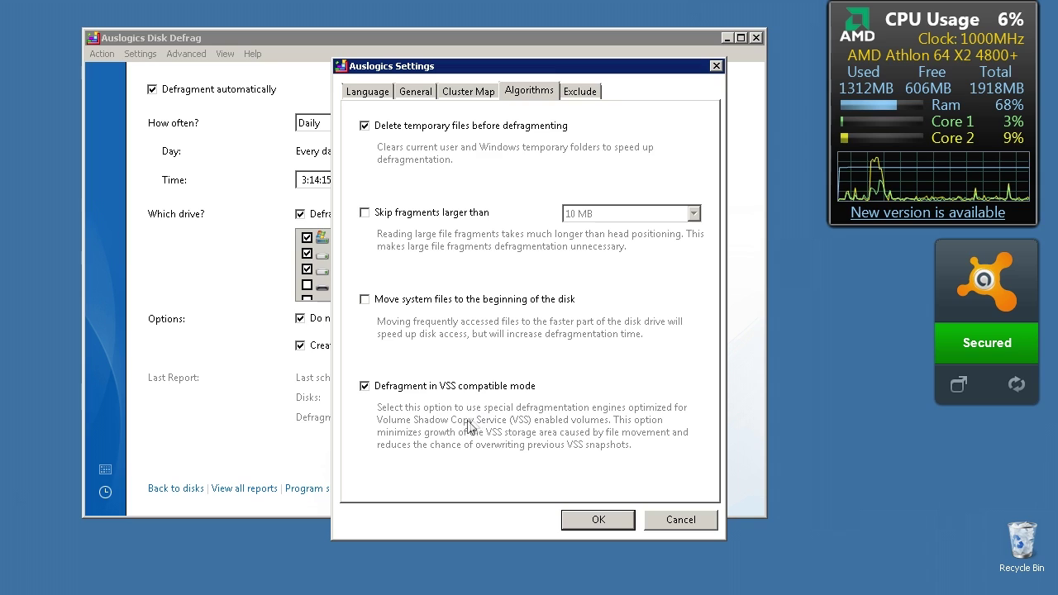
left_click(414, 382)
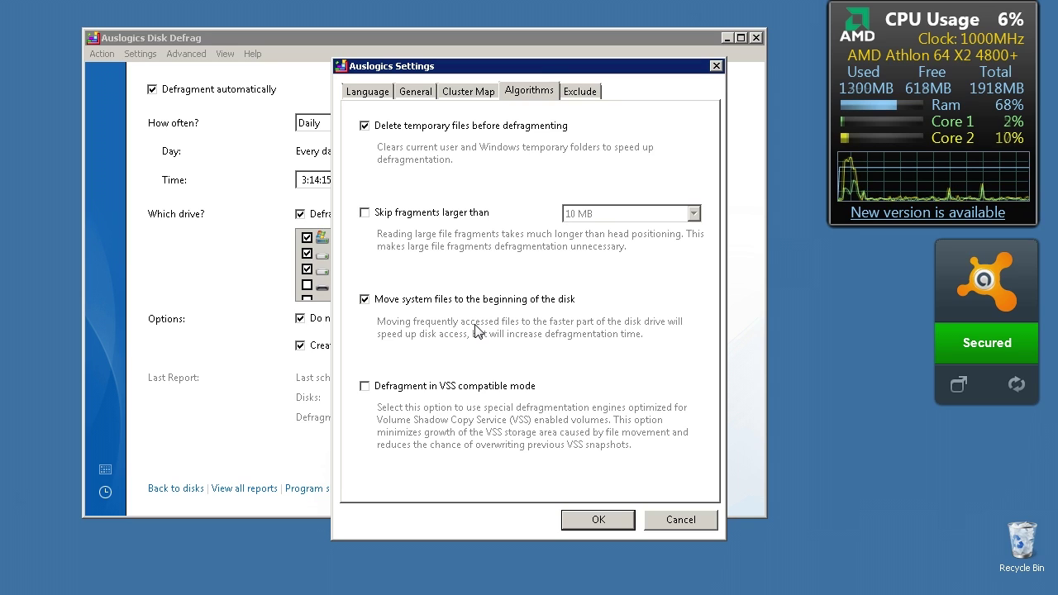
left_click(484, 301)
- Try skipping fragments larger than 1 GB and 1 MB, and turn the skip option back off
left_click(474, 214)
left_click(670, 215)
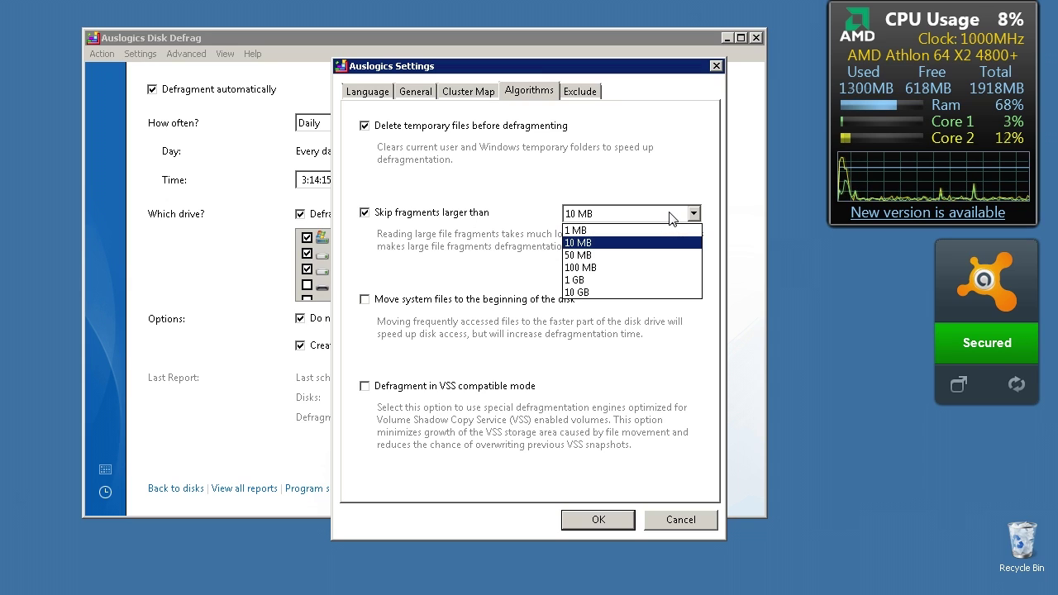
left_click(662, 281)
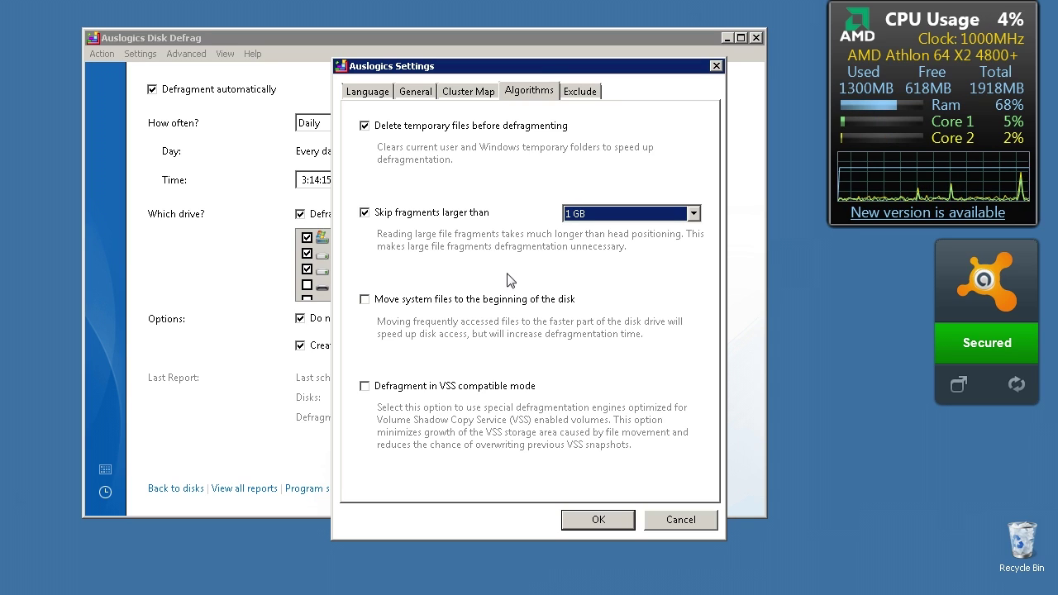
left_click(596, 216)
left_click(592, 230)
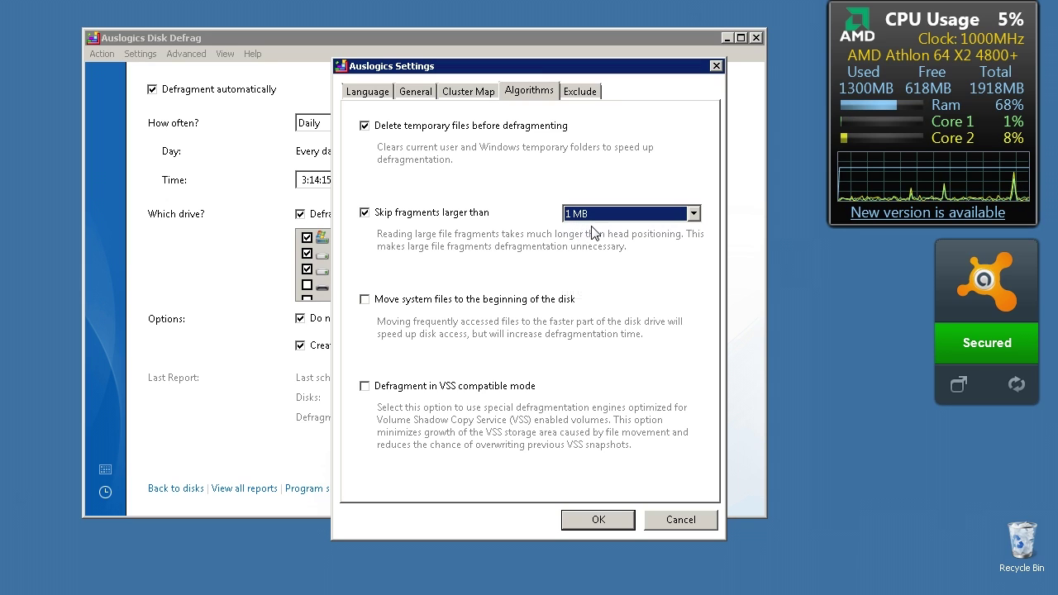
left_click(426, 217)
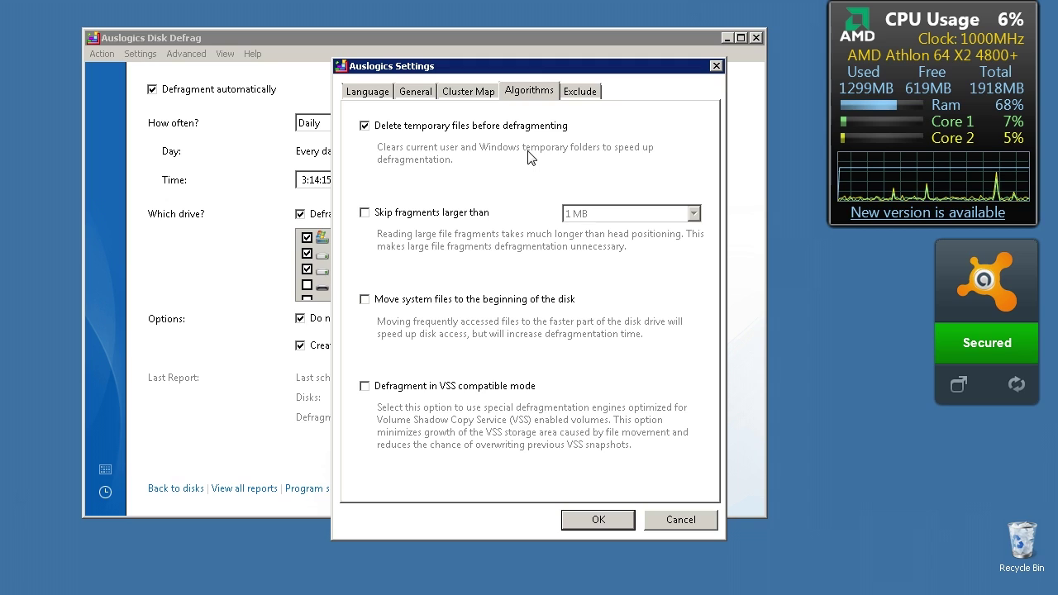
- Check the list of files and folders excluded from defragmentation and save the program settings
left_click(579, 93)
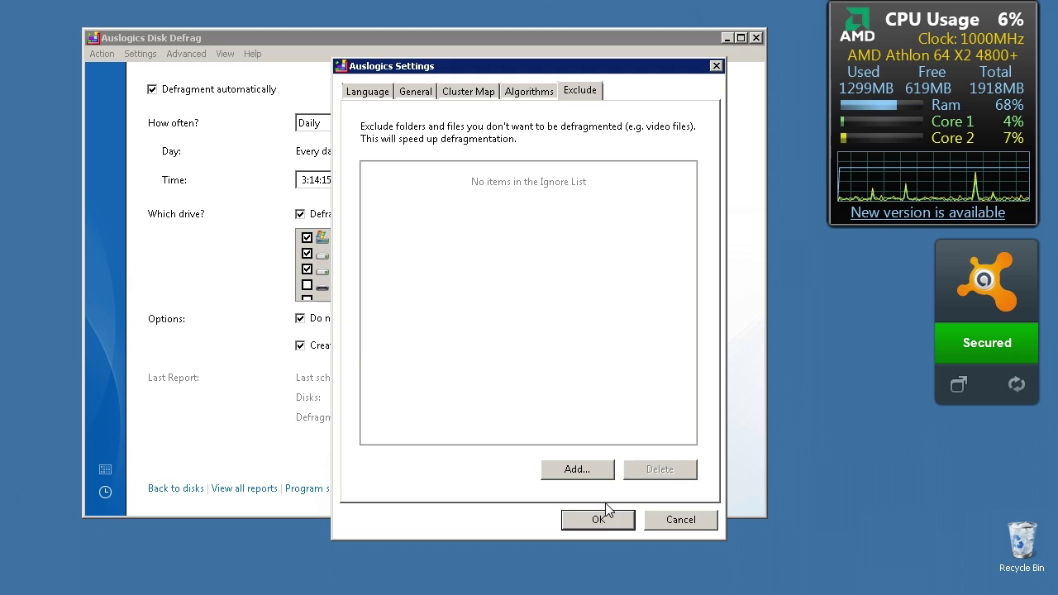
left_click(601, 527)
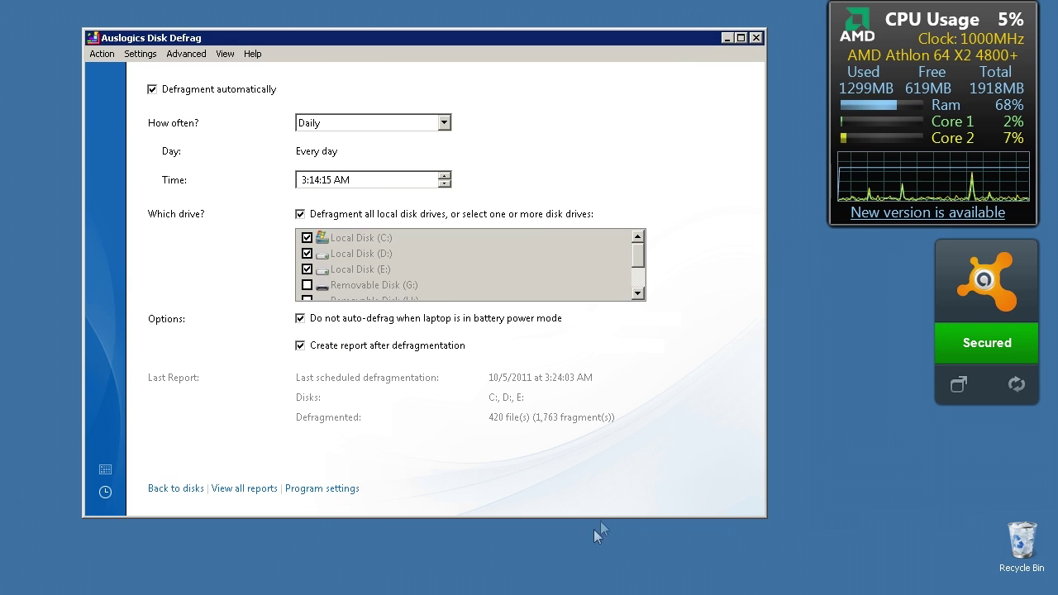
- Reopen the cluster map settings, check the map style choices and close the settings without changes
left_click(140, 54)
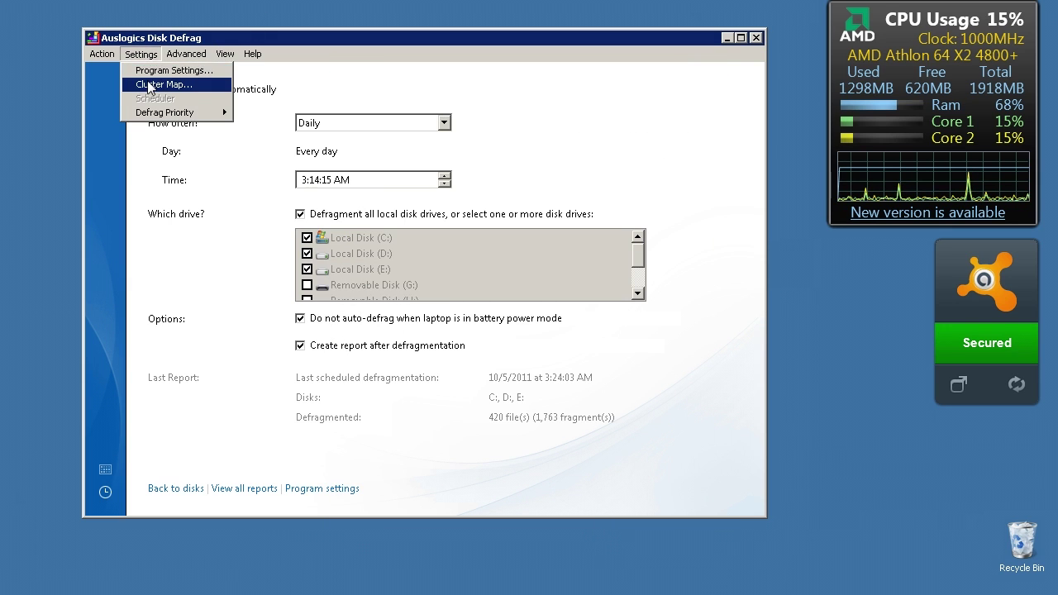
left_click(151, 86)
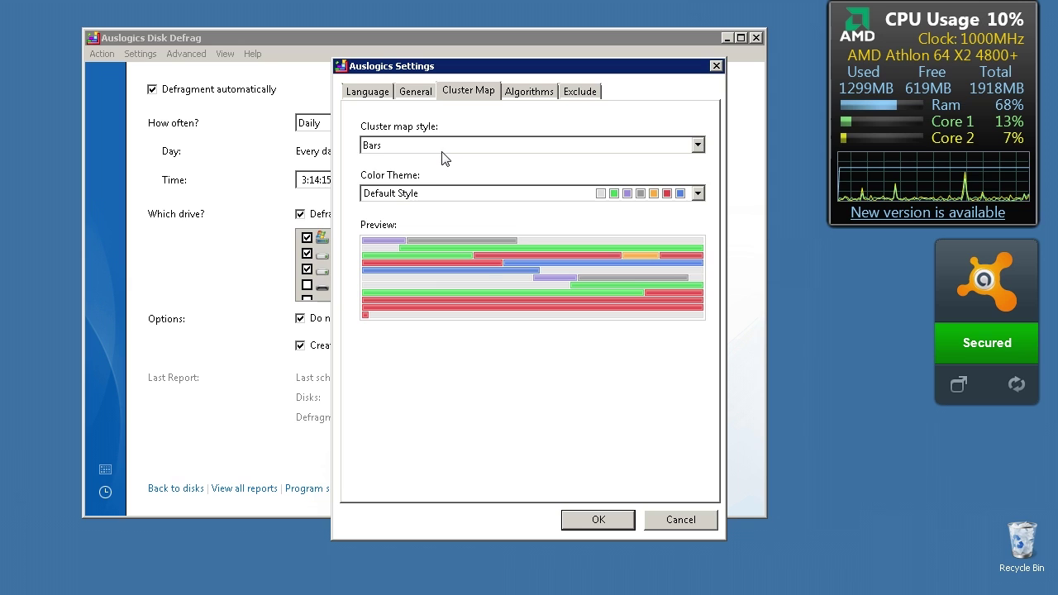
left_click(446, 147)
left_click(462, 147)
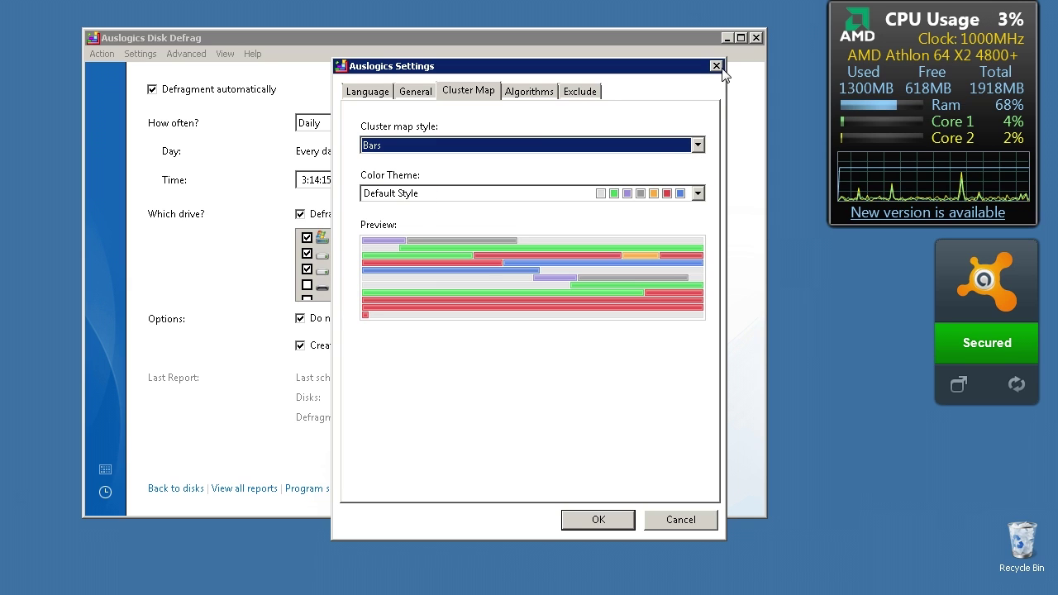
left_click(716, 66)
left_click(180, 58)
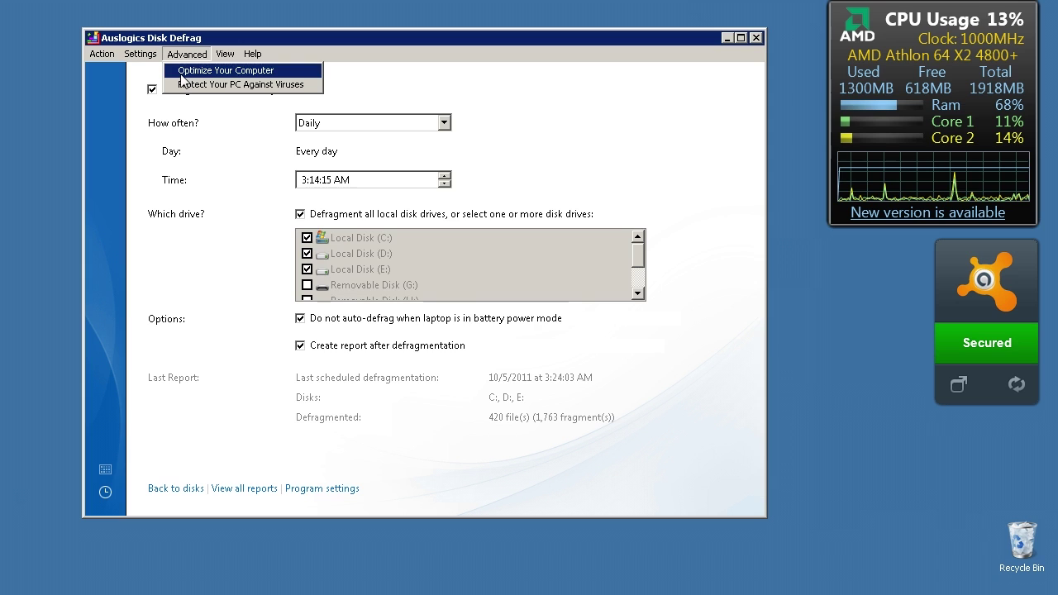
left_click(175, 134)
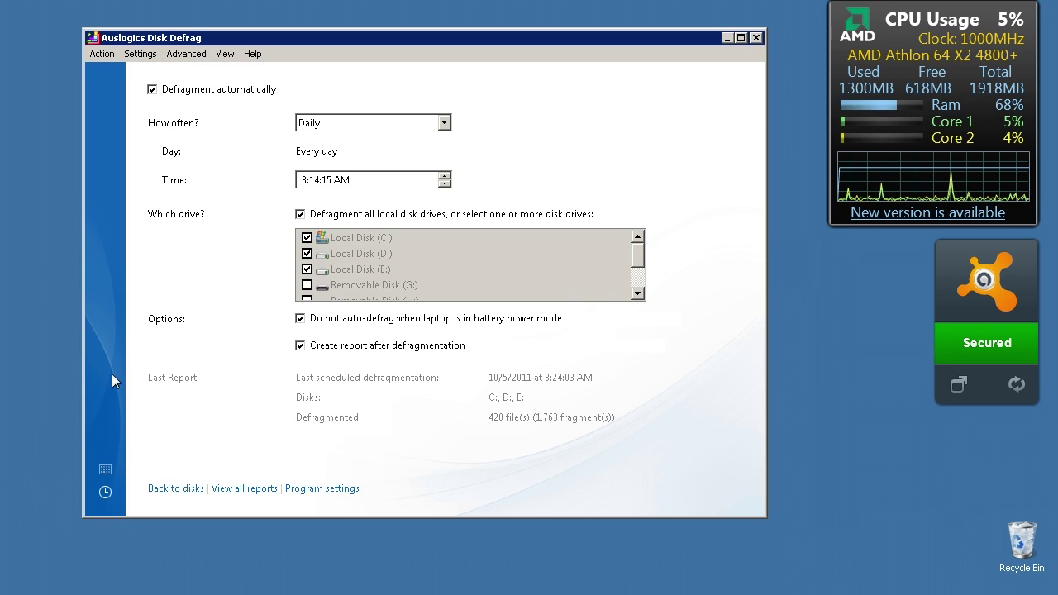
- Return to the disk drives view and review the available optimization, virus protection, drive selection and help commands
left_click(103, 470)
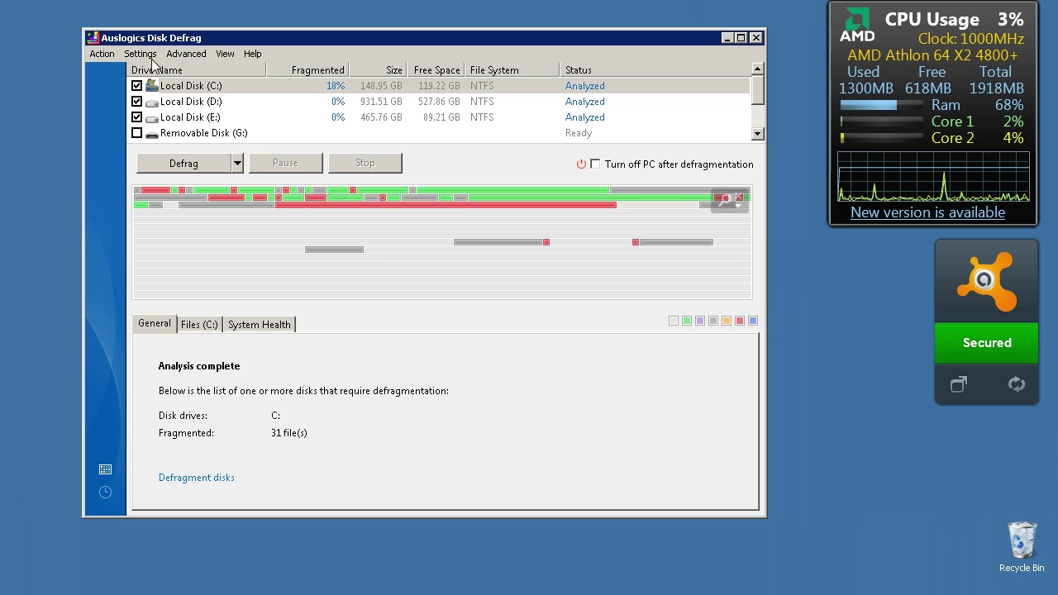
left_click(186, 54)
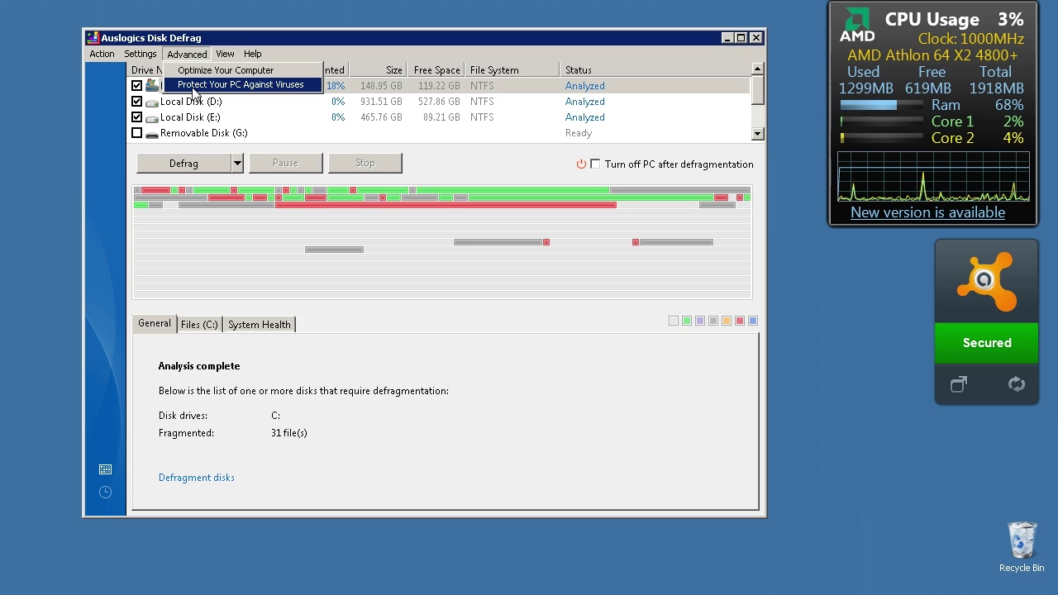
mouse_move(219, 55)
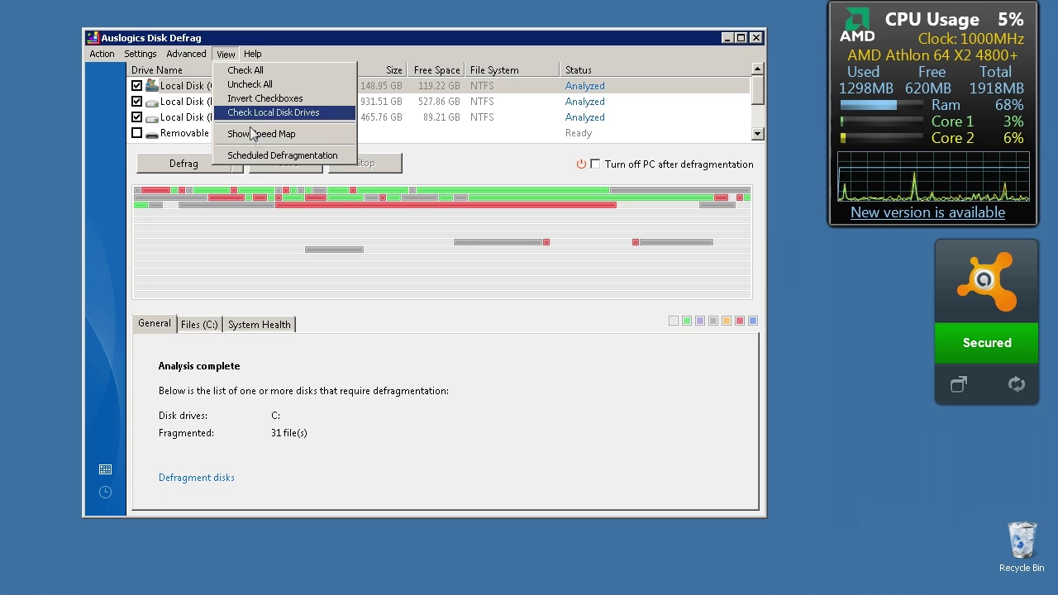
mouse_move(252, 55)
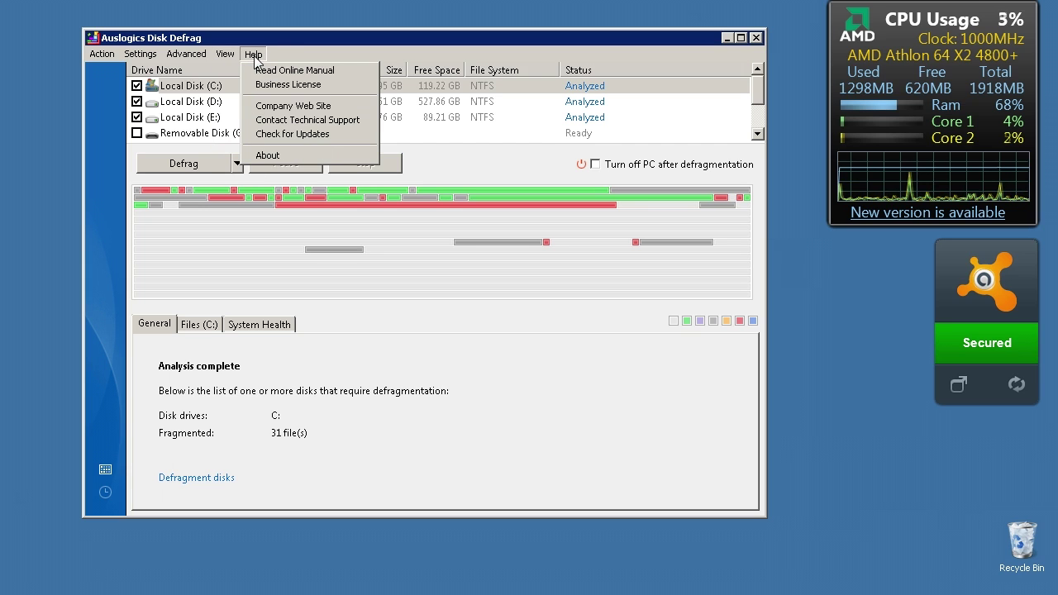
left_click(404, 339)
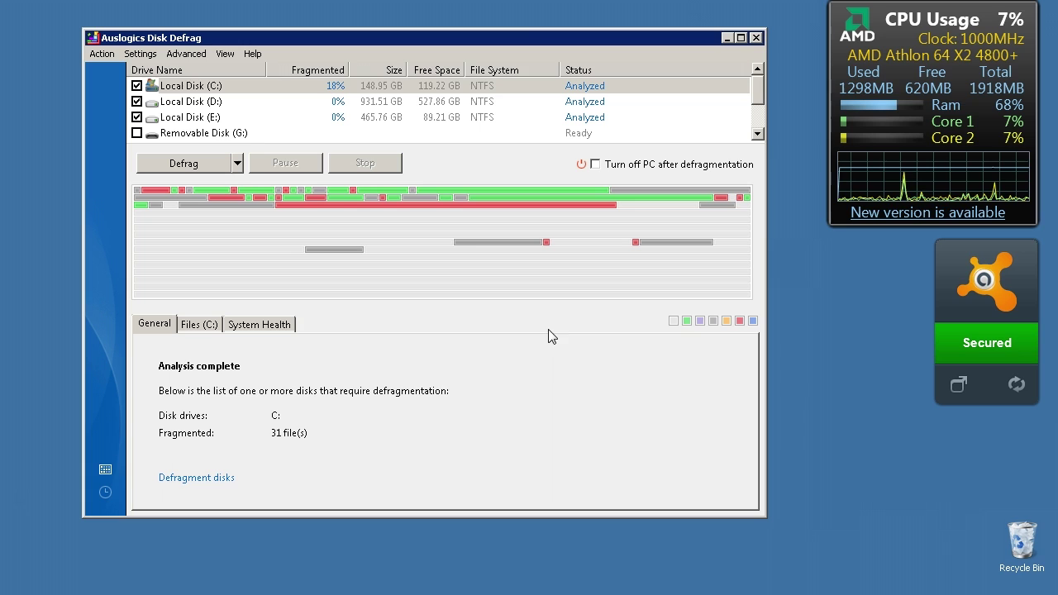
- Review the actions available for Local Disk (C:), including its error-checking choices, without running any
right_click(177, 92)
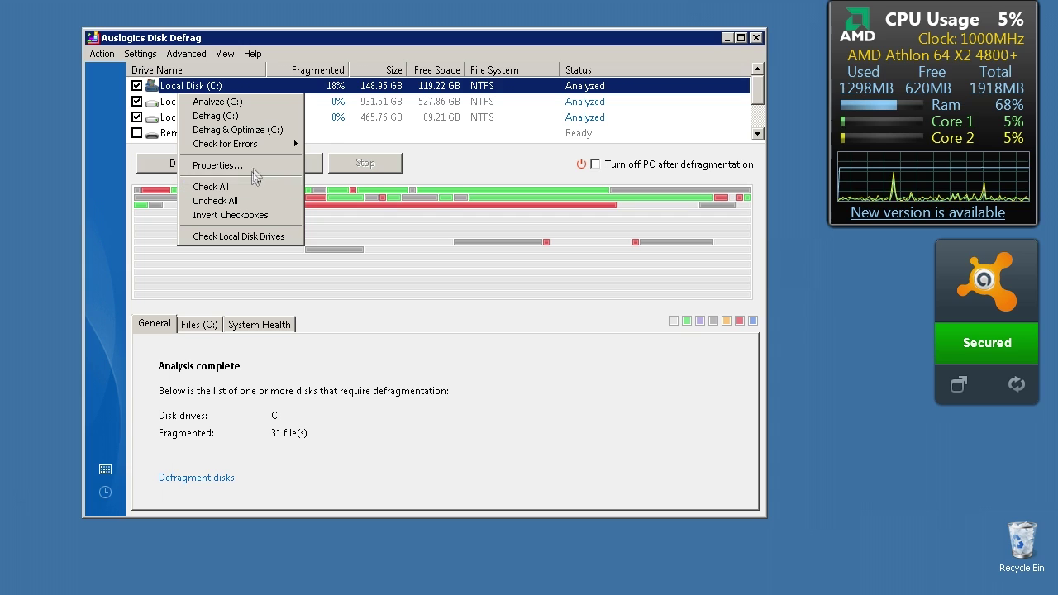
mouse_move(259, 156)
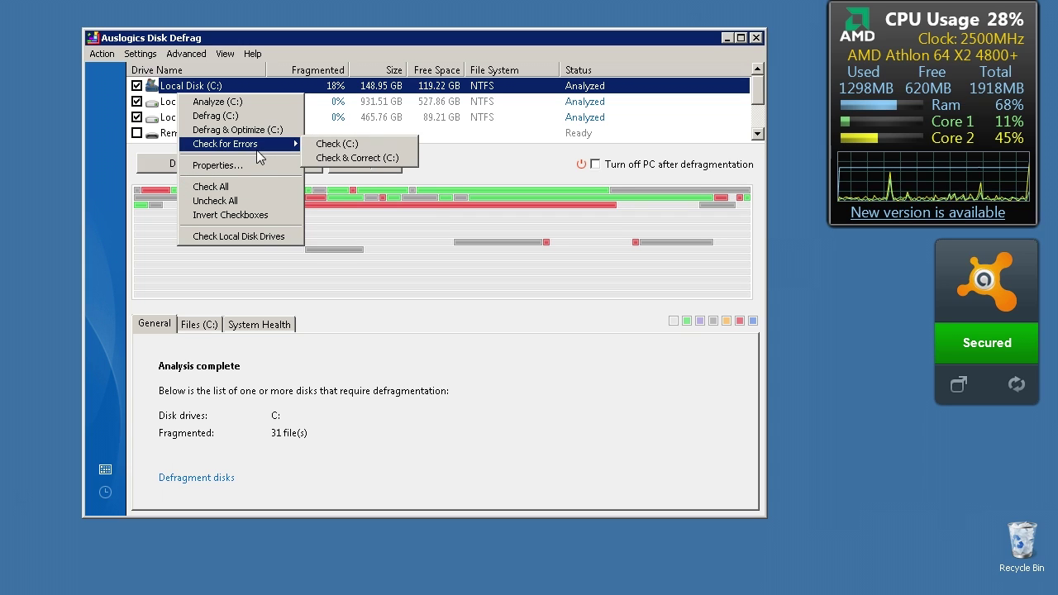
left_click(409, 354)
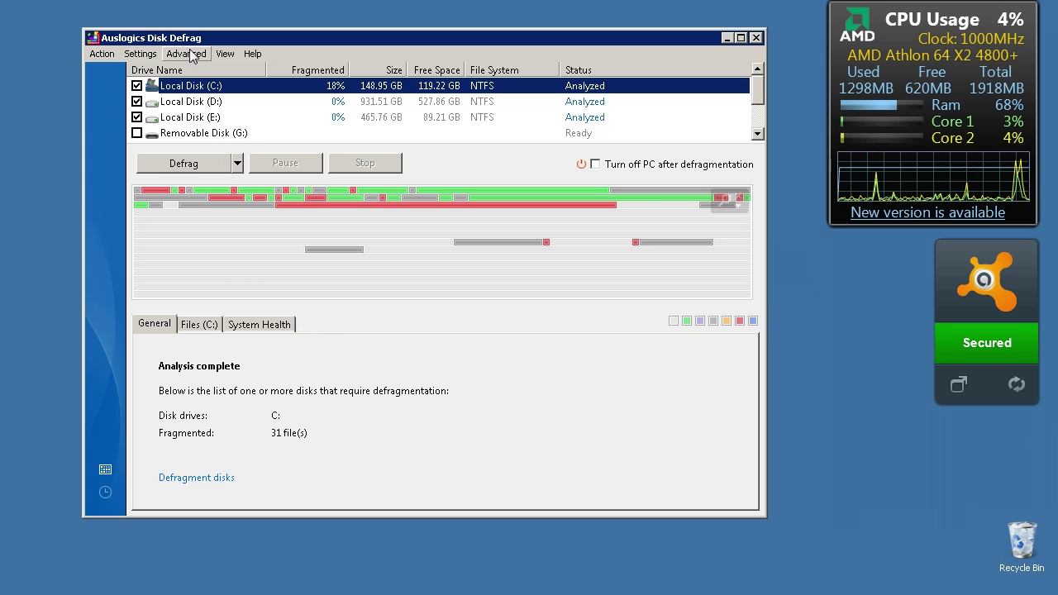
- Check which files occupy a block on drive C:'s cluster map and return to the general analysis summary
left_click(190, 55)
left_click(314, 281)
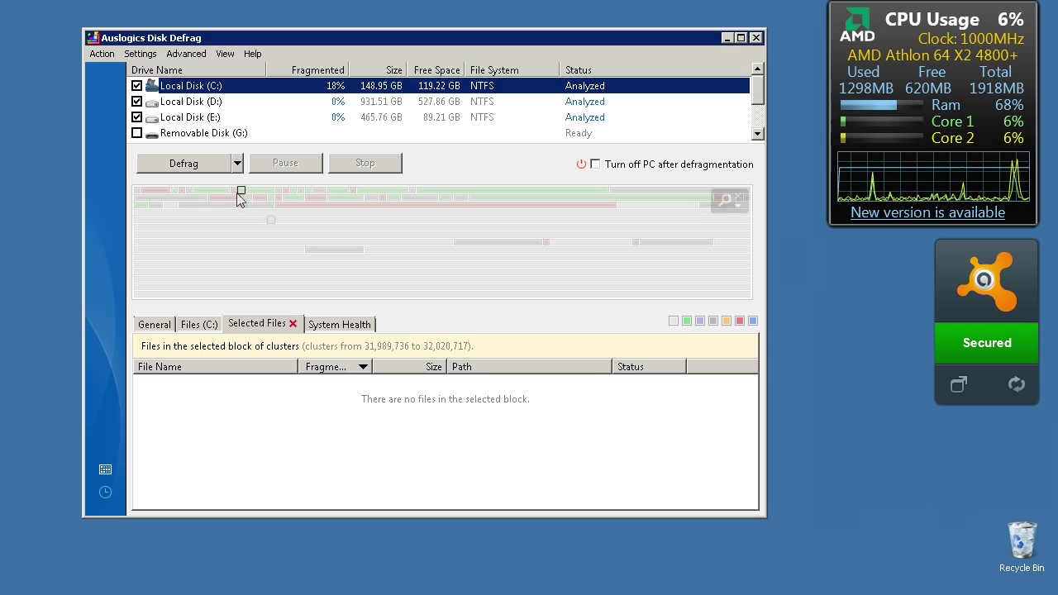
left_click(206, 329)
left_click(166, 331)
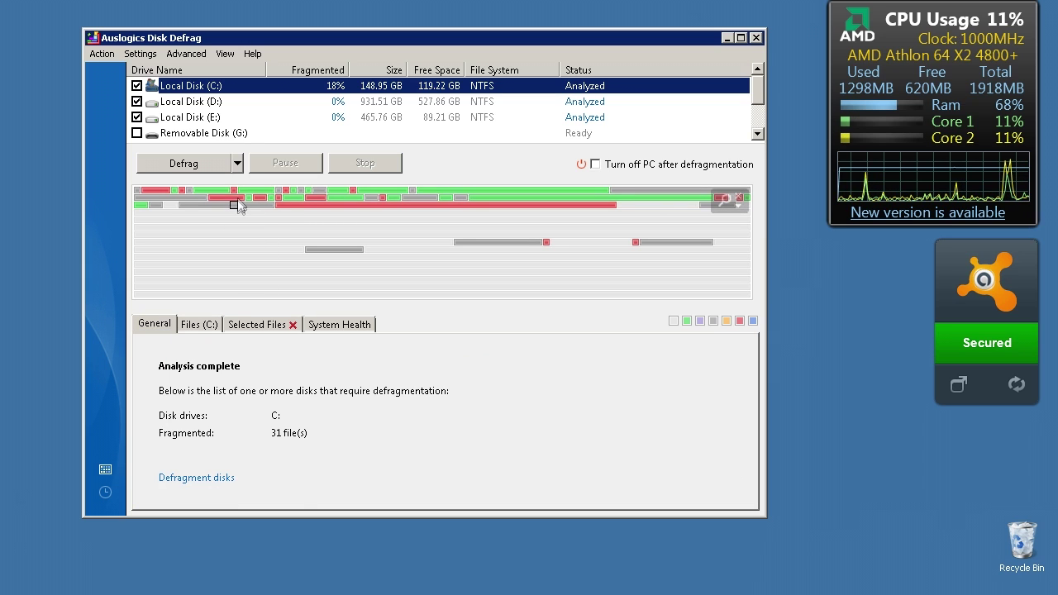
- Examine blocks on drive C:'s cluster map and check the available defragmentation actions without starting one
mouse_move(236, 208)
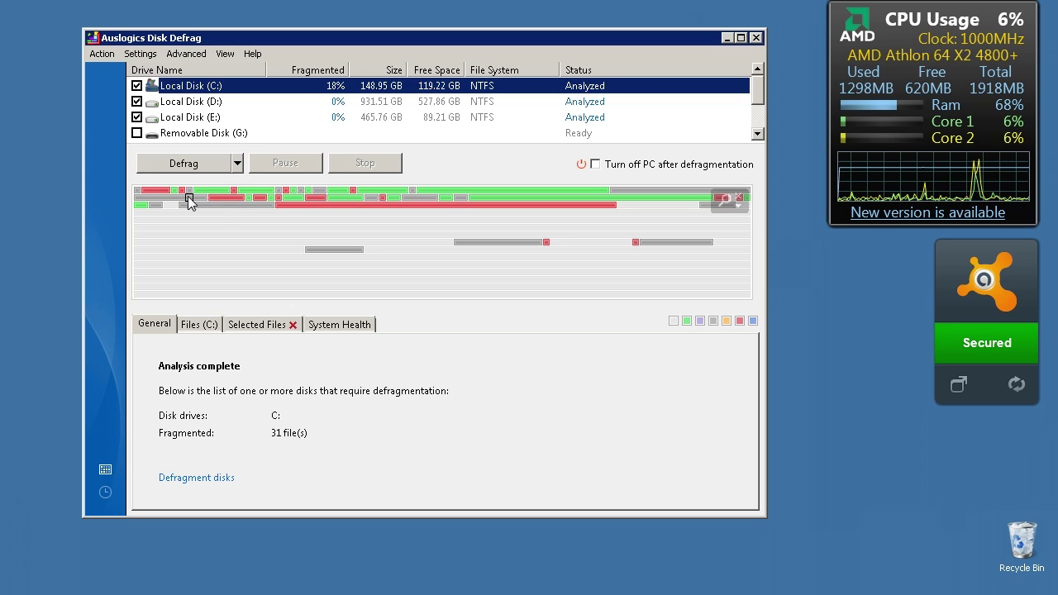
mouse_move(190, 202)
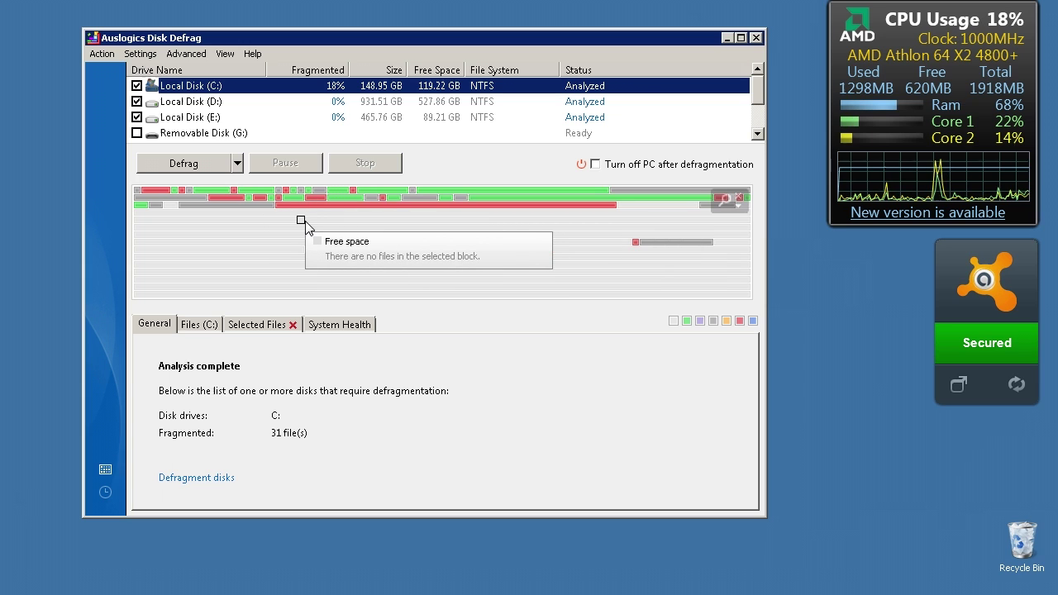
left_click(237, 163)
left_click(485, 175)
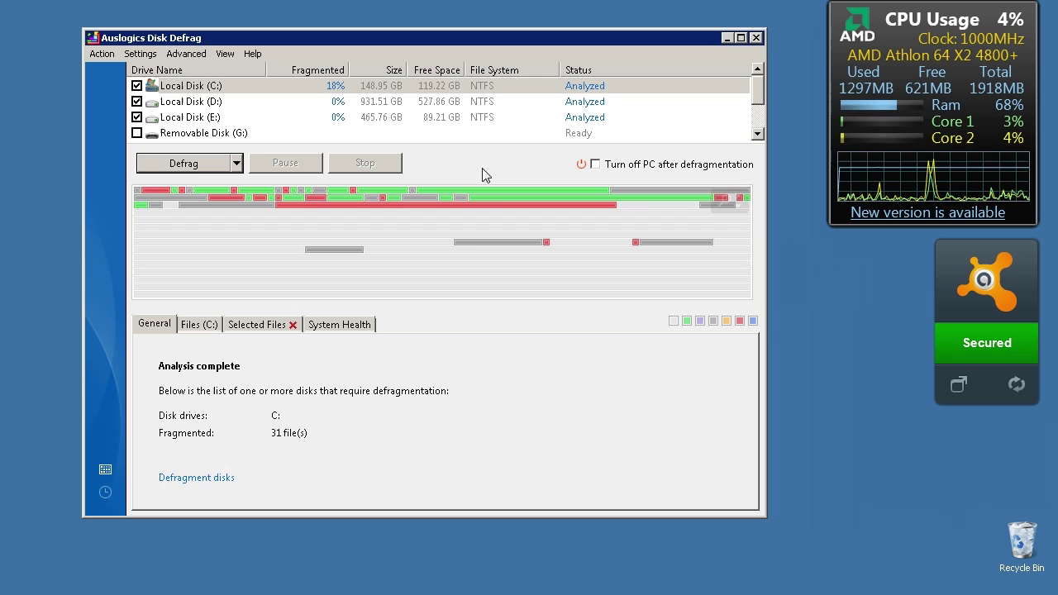